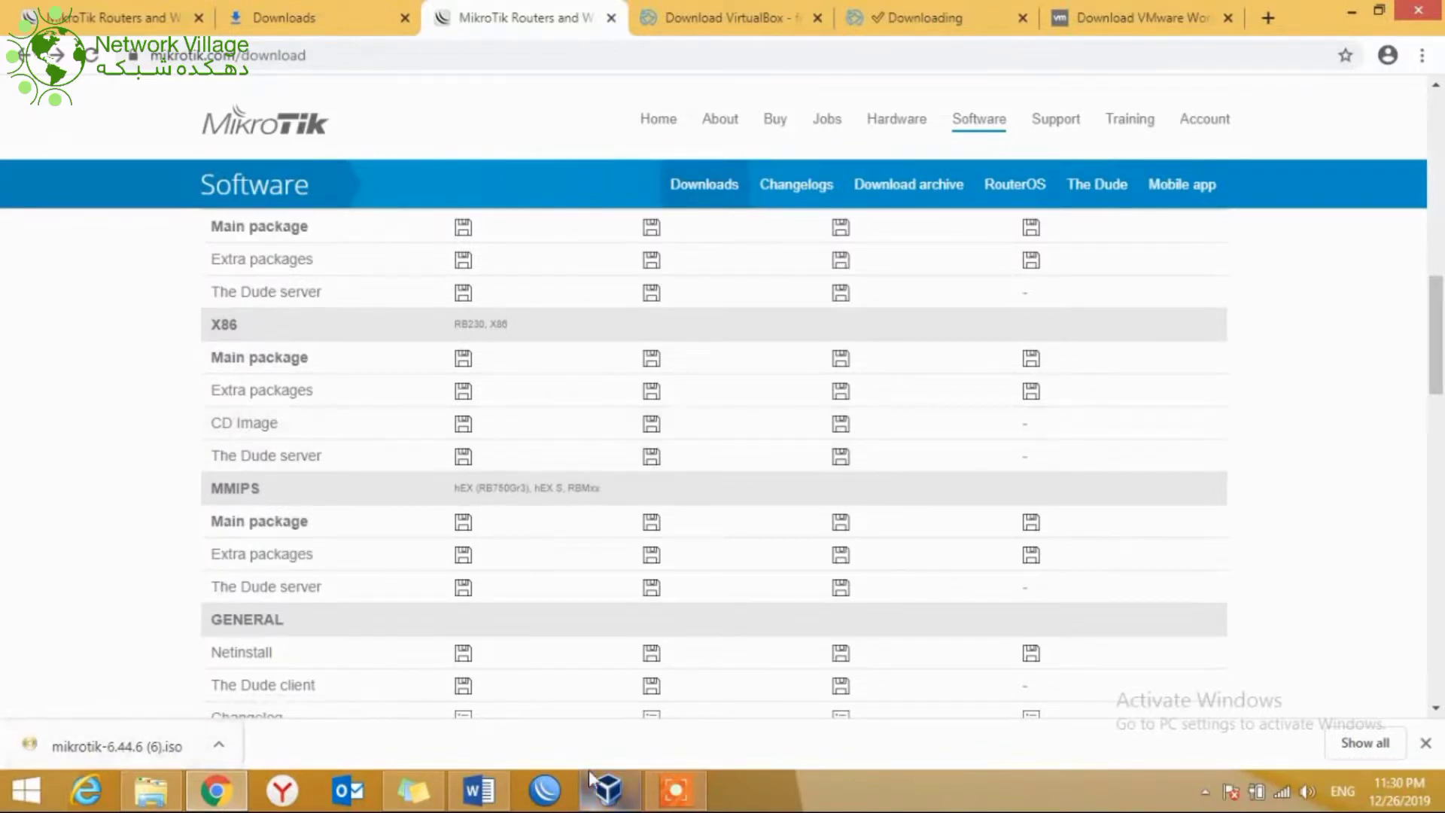
Step: Bring VirtualBox Manager to the front from the taskbar after the ISO download
{"action": "left_click", "coordinate": [607, 789]}
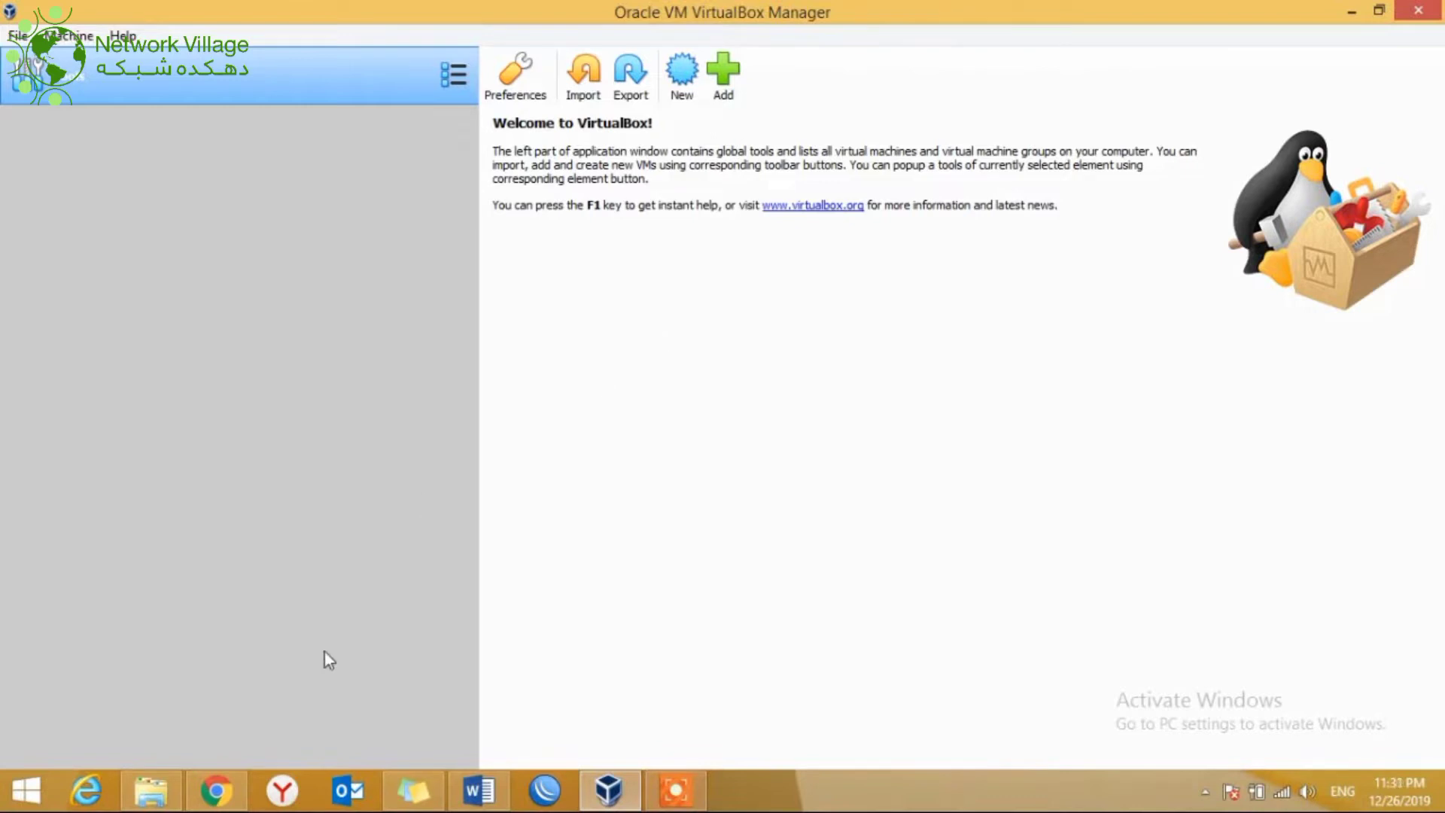
{"action": "left_click", "coordinate": [223, 796]}
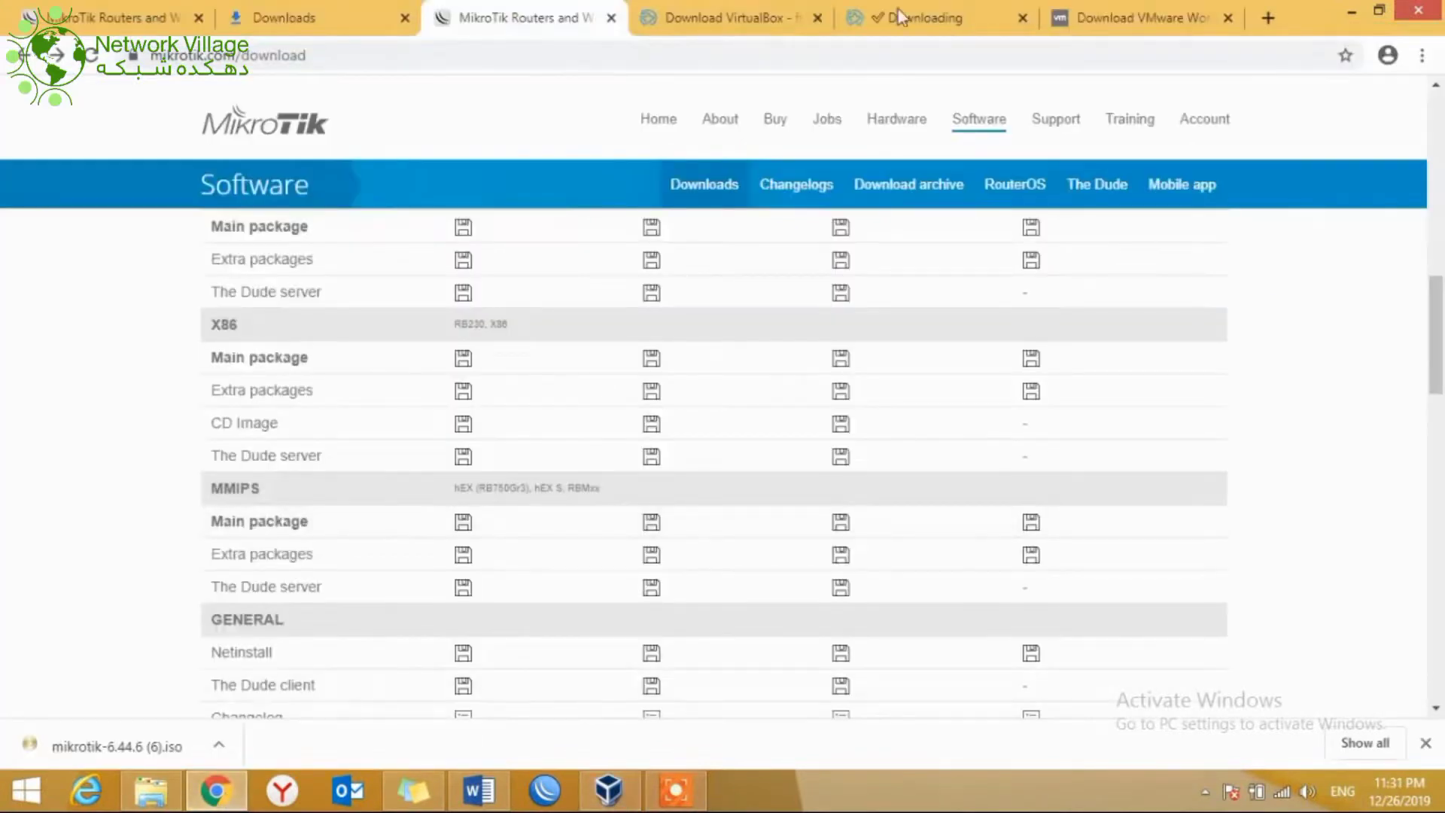
{"action": "left_click", "coordinate": [918, 23]}
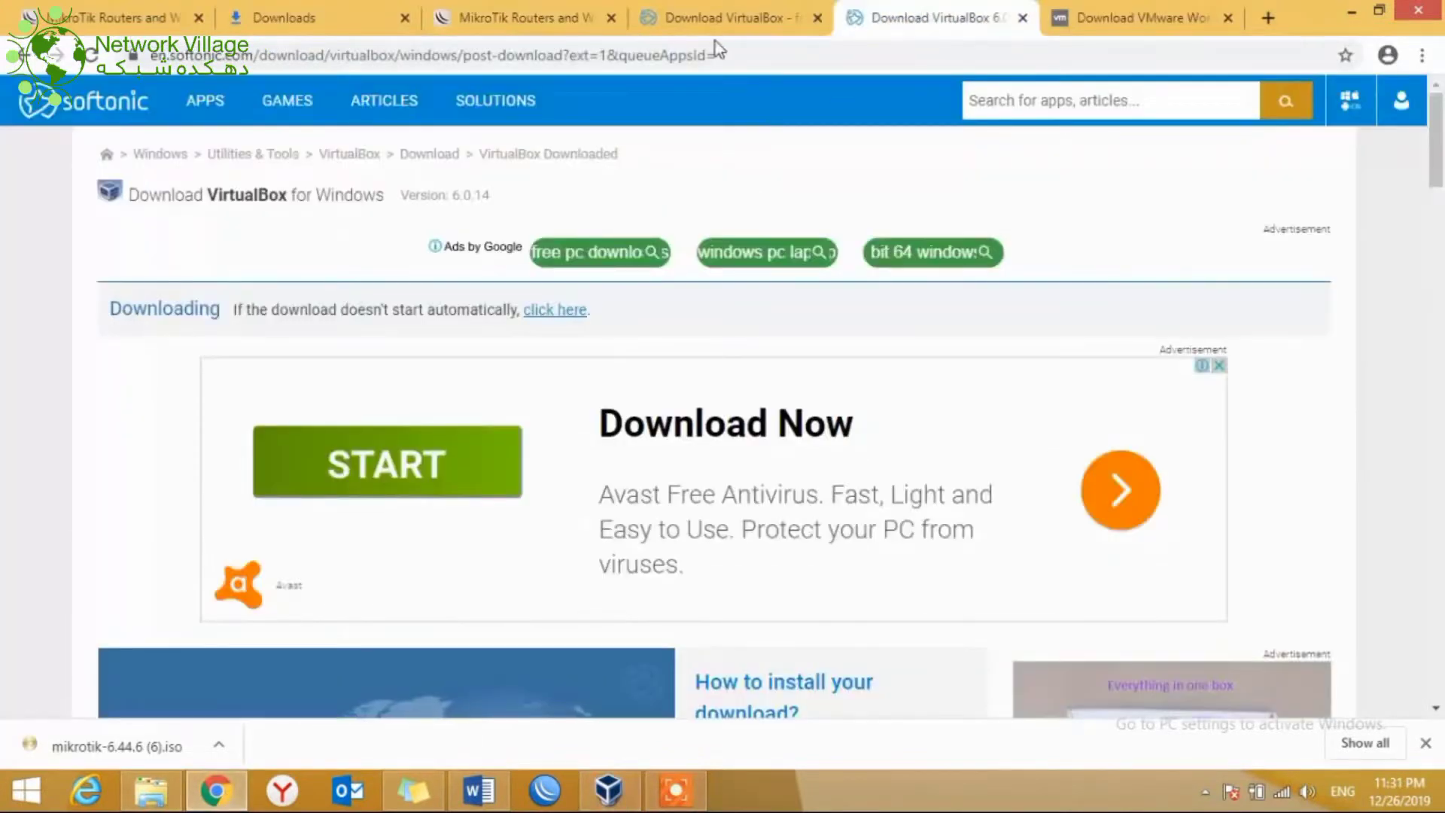
{"action": "left_click", "coordinate": [736, 18]}
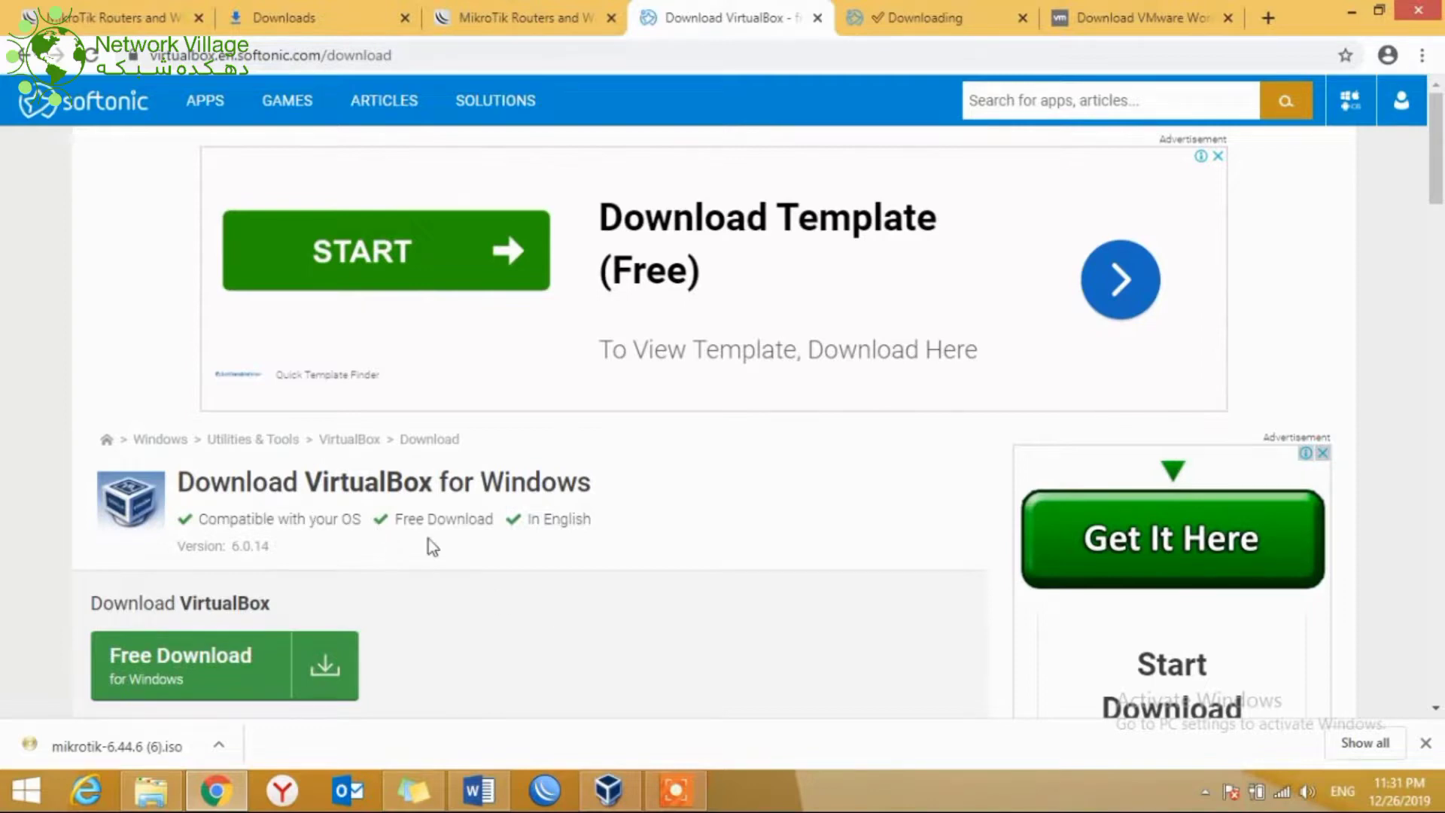
{"action": "mouse_move", "coordinate": [619, 798]}
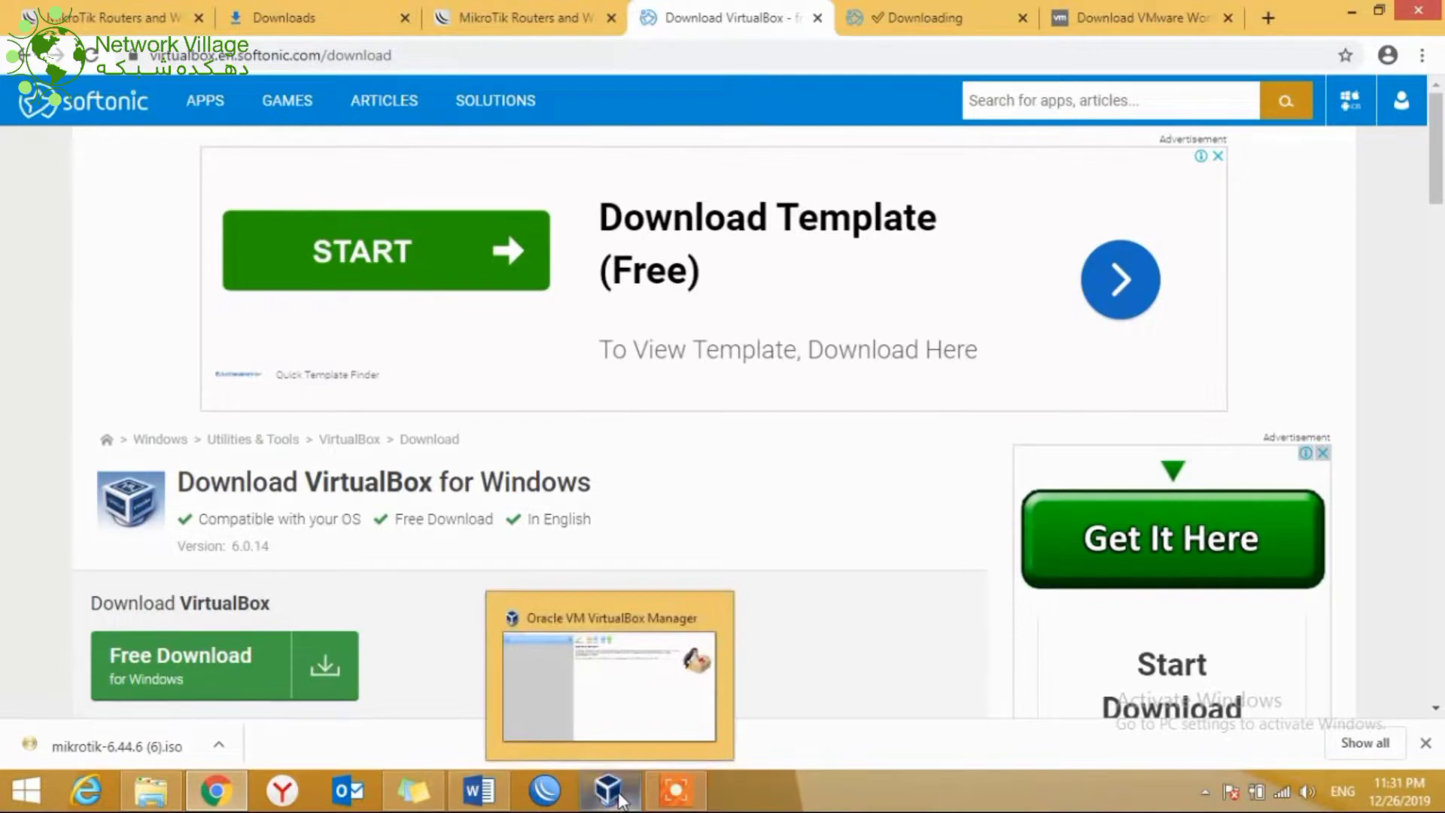
{"action": "left_click", "coordinate": [619, 798]}
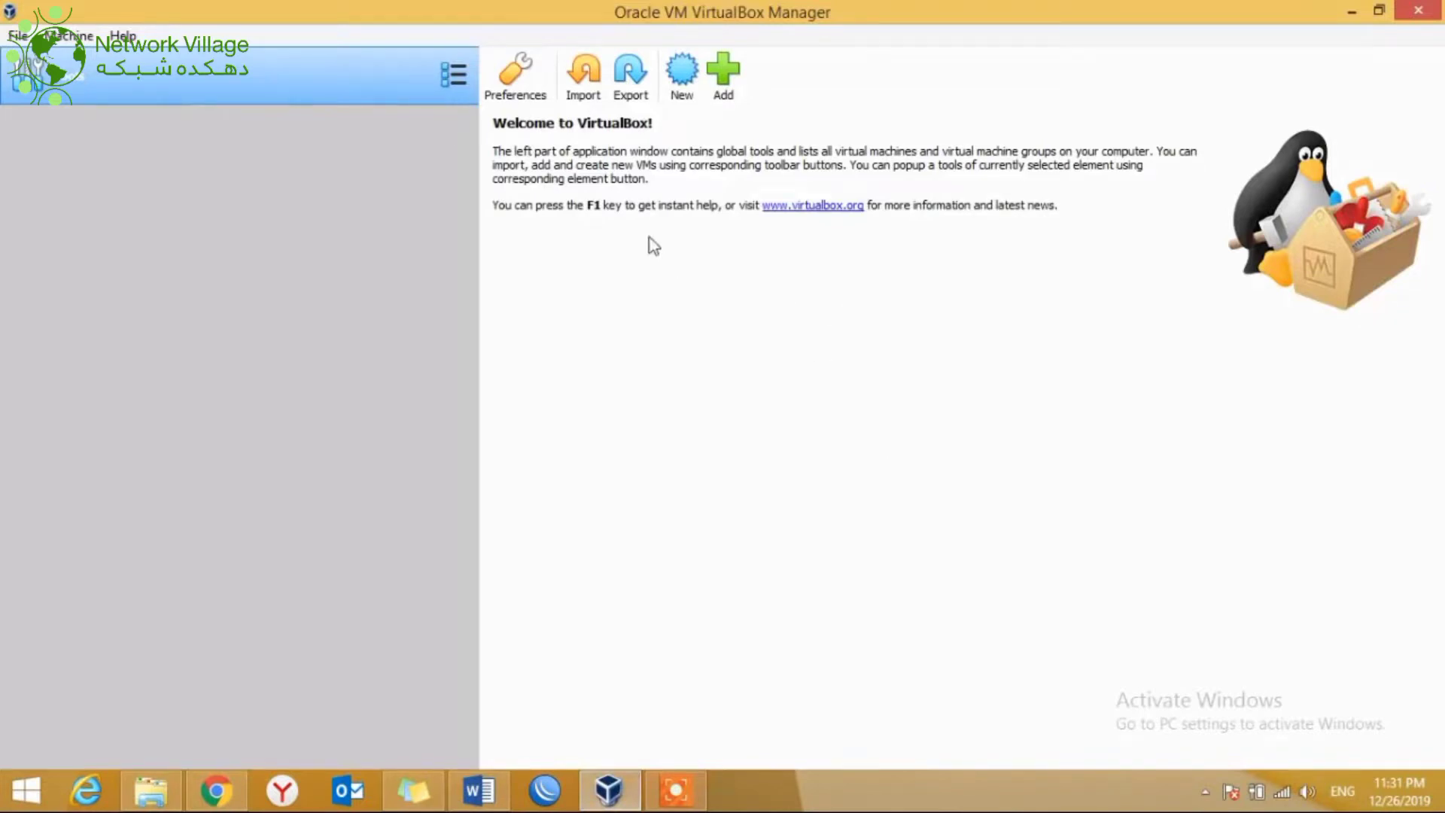
Step: Start a new VM named 'Miktrotik' with type Other, version Other/Unknown, and continue
{"action": "left_click", "coordinate": [683, 81]}
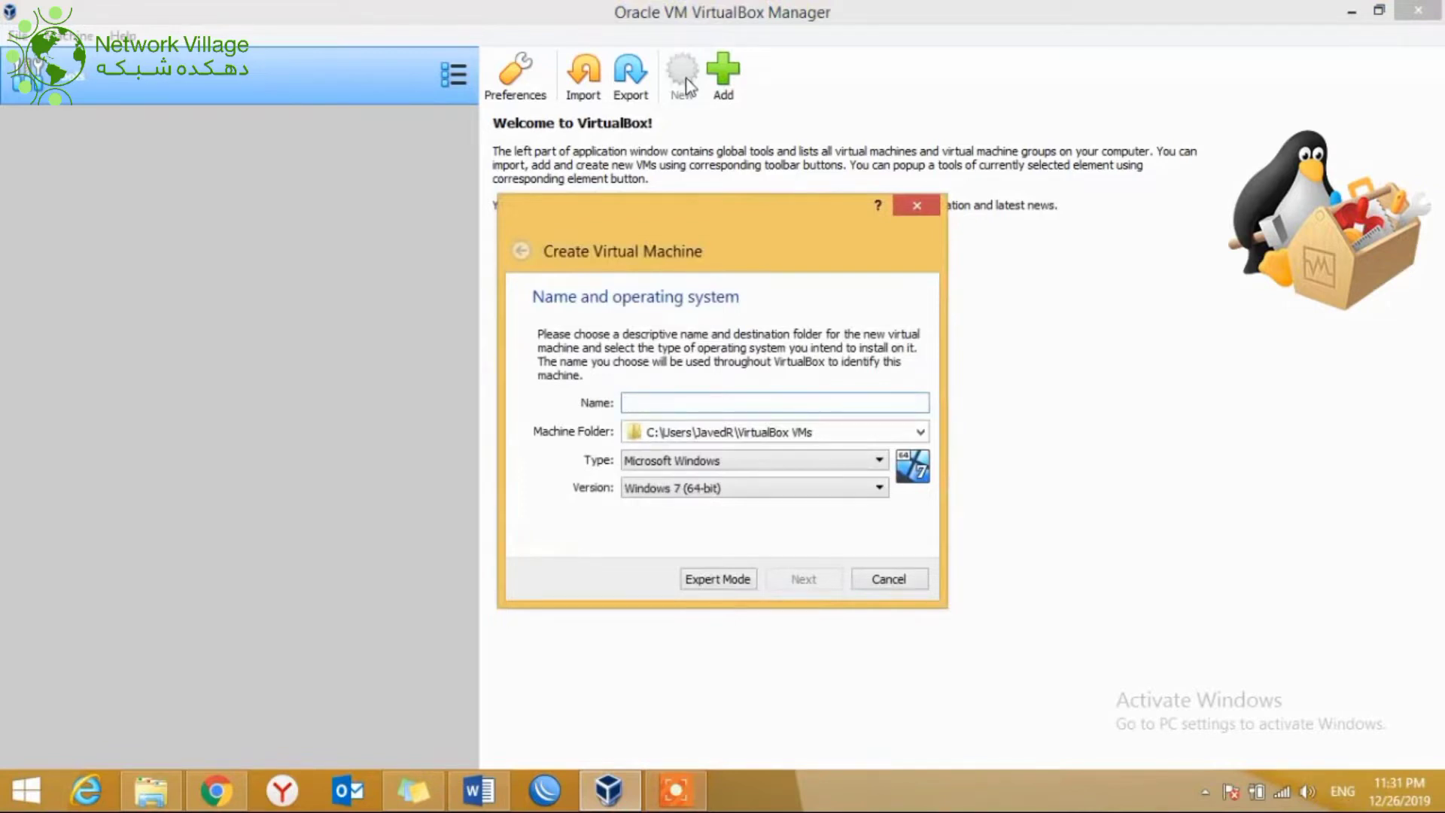
{"action": "type", "text": "Miktrok"}
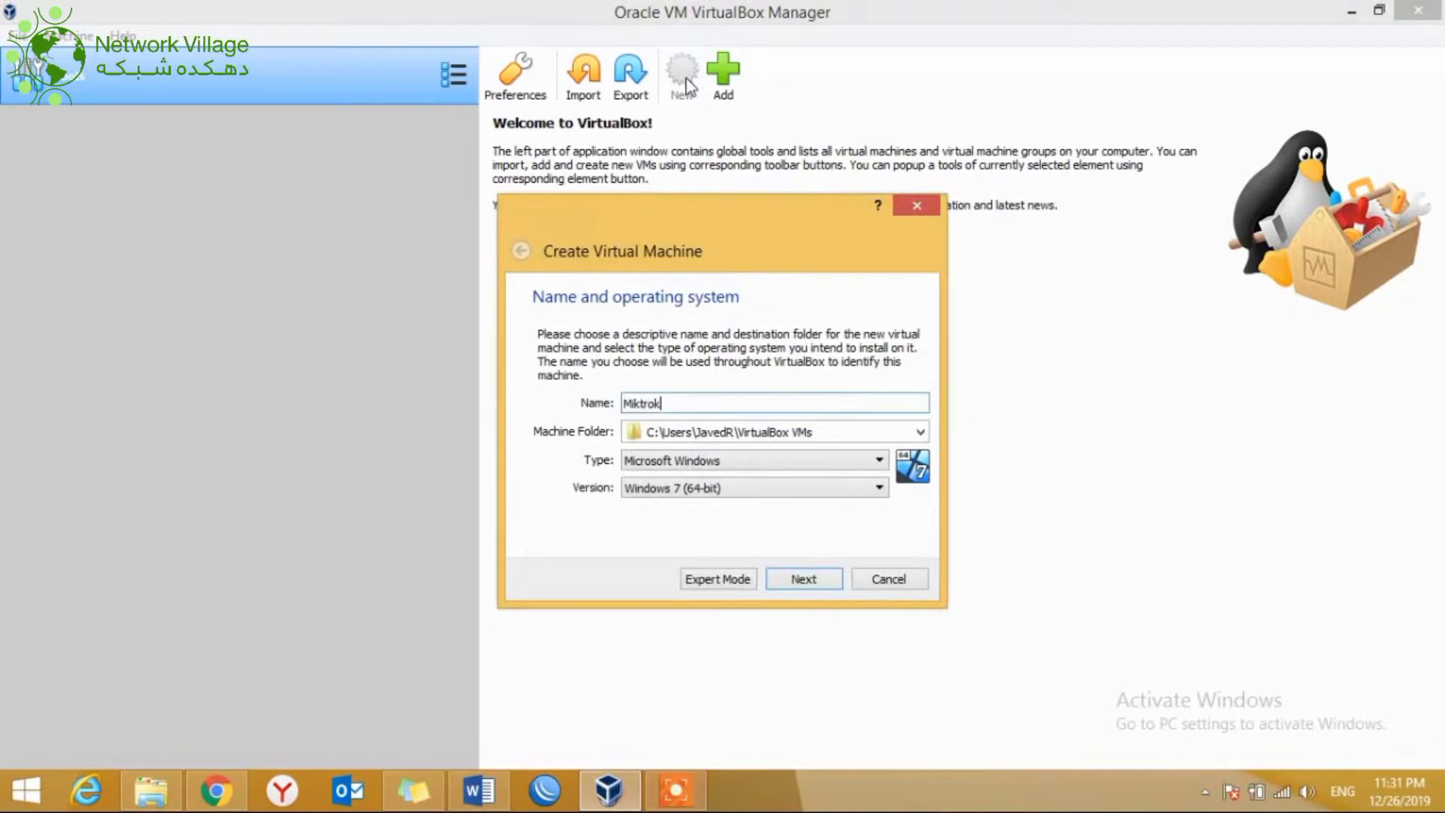
{"action": "key", "text": "BackSpace"}
{"action": "type", "text": "otik"}
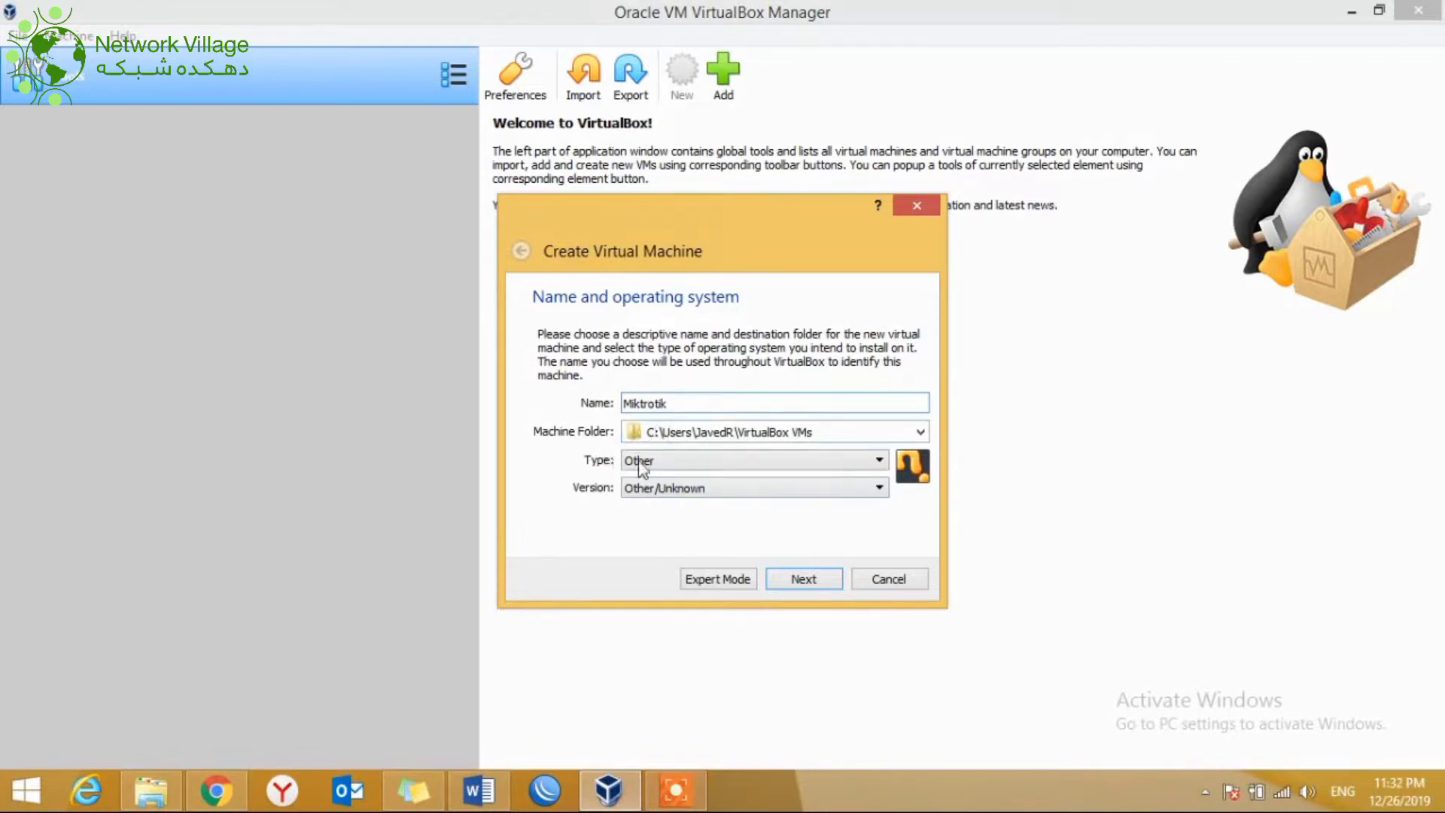
{"action": "left_click", "coordinate": [796, 584]}
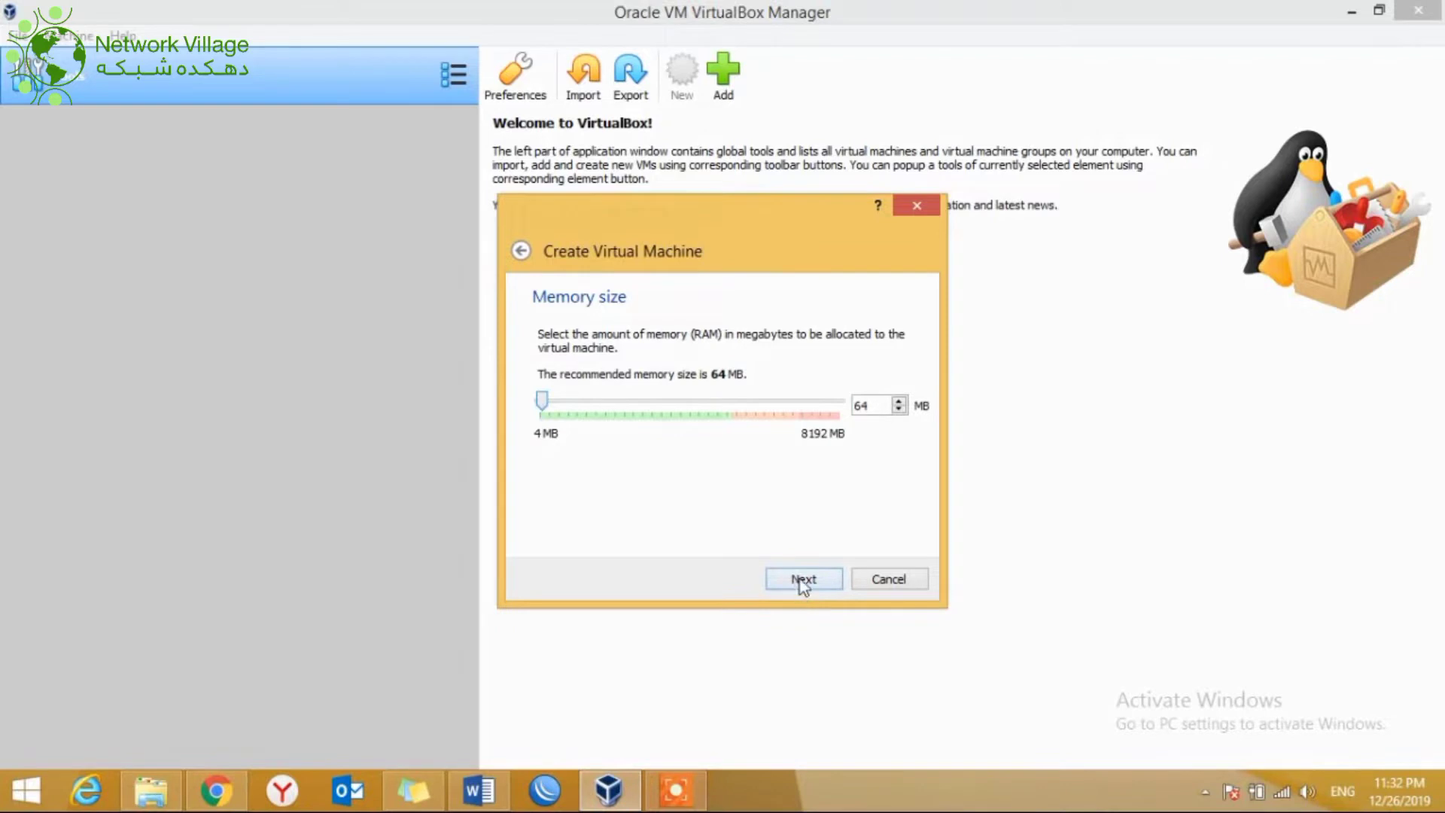
Step: Keep 64 MB RAM and add a new dynamically allocated 8.00 GB VDI disk
{"action": "left_click", "coordinate": [802, 581]}
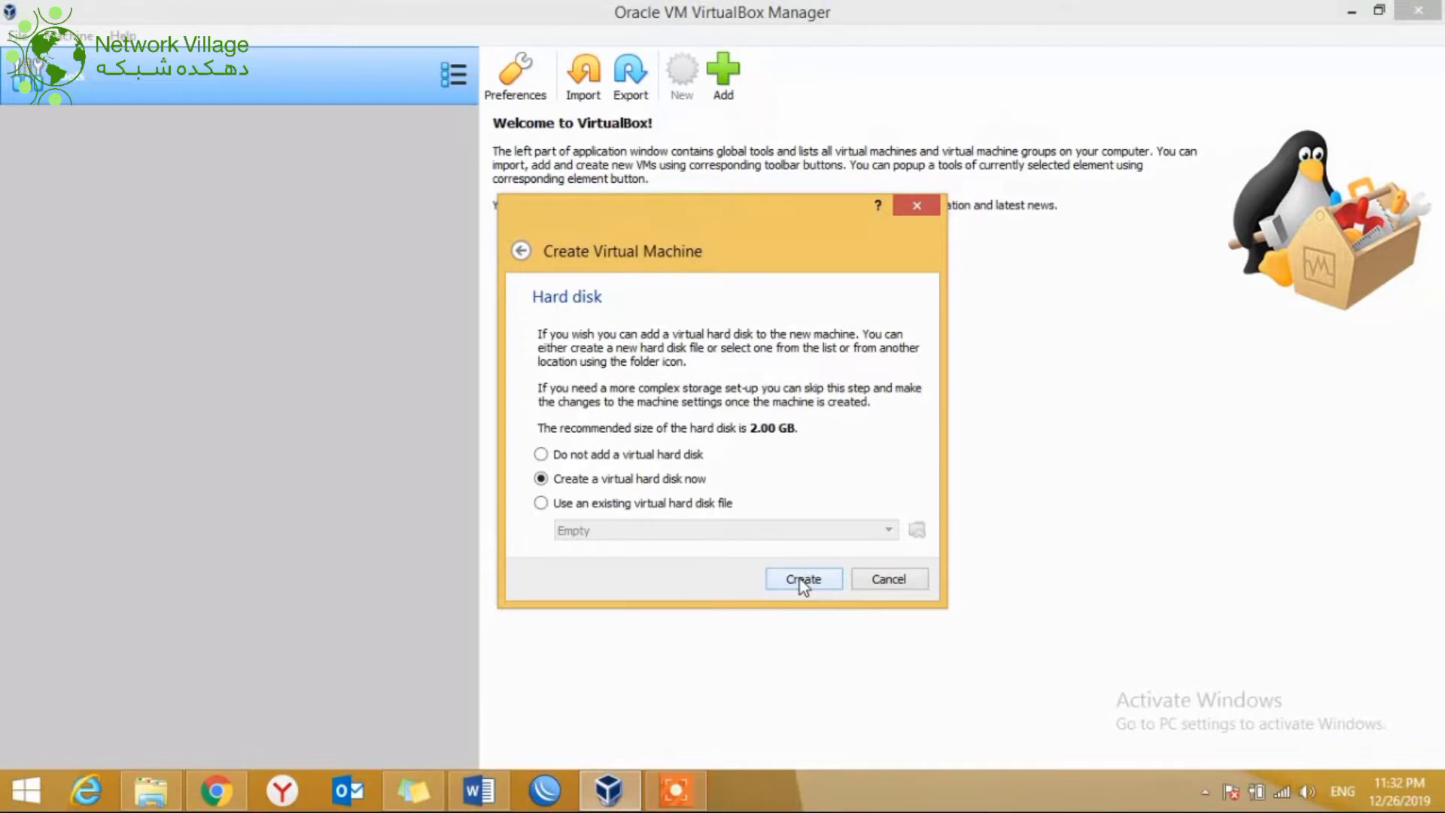
{"action": "left_click", "coordinate": [801, 579]}
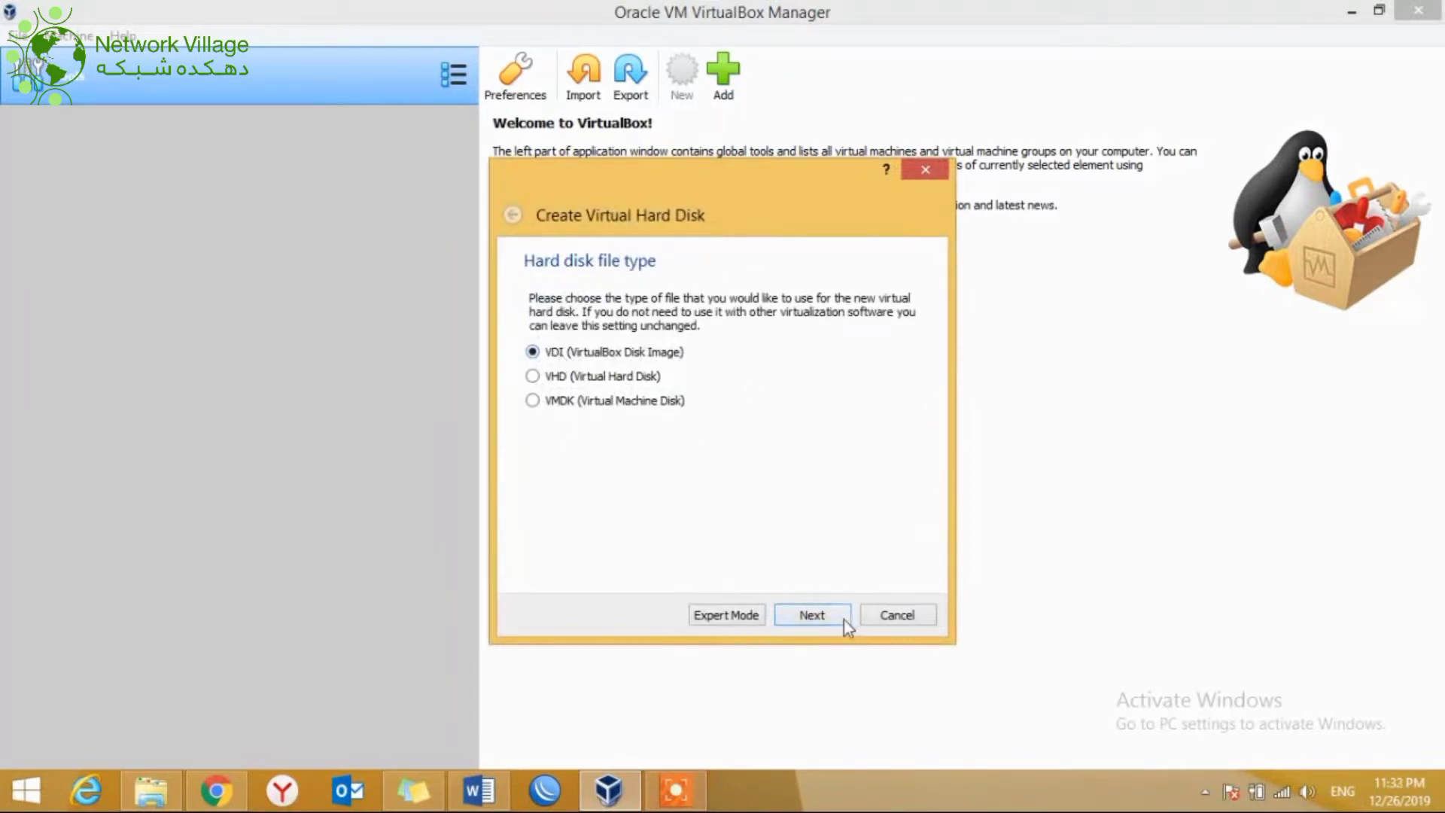
{"action": "left_click", "coordinate": [820, 621]}
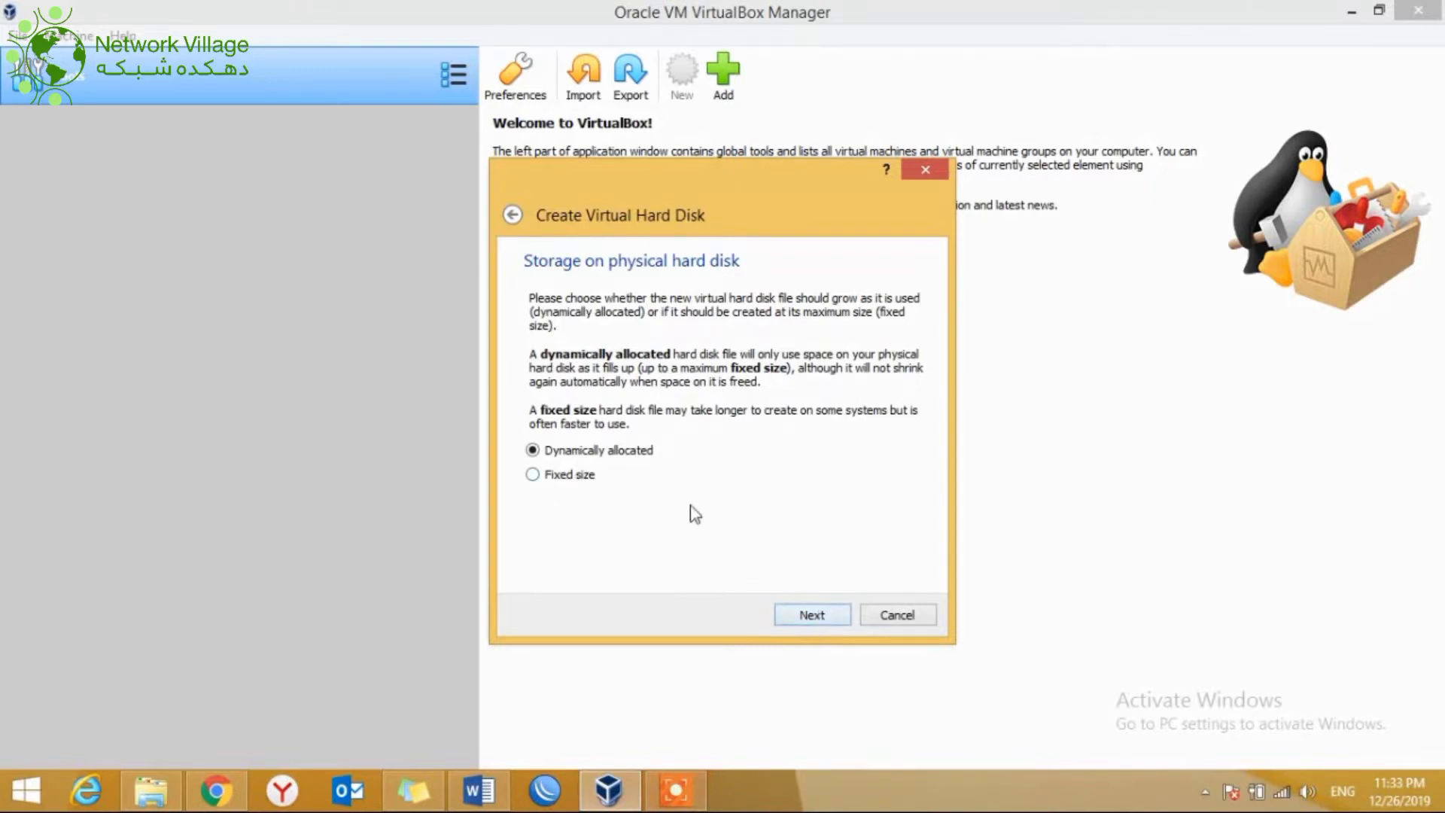
{"action": "left_click", "coordinate": [817, 616]}
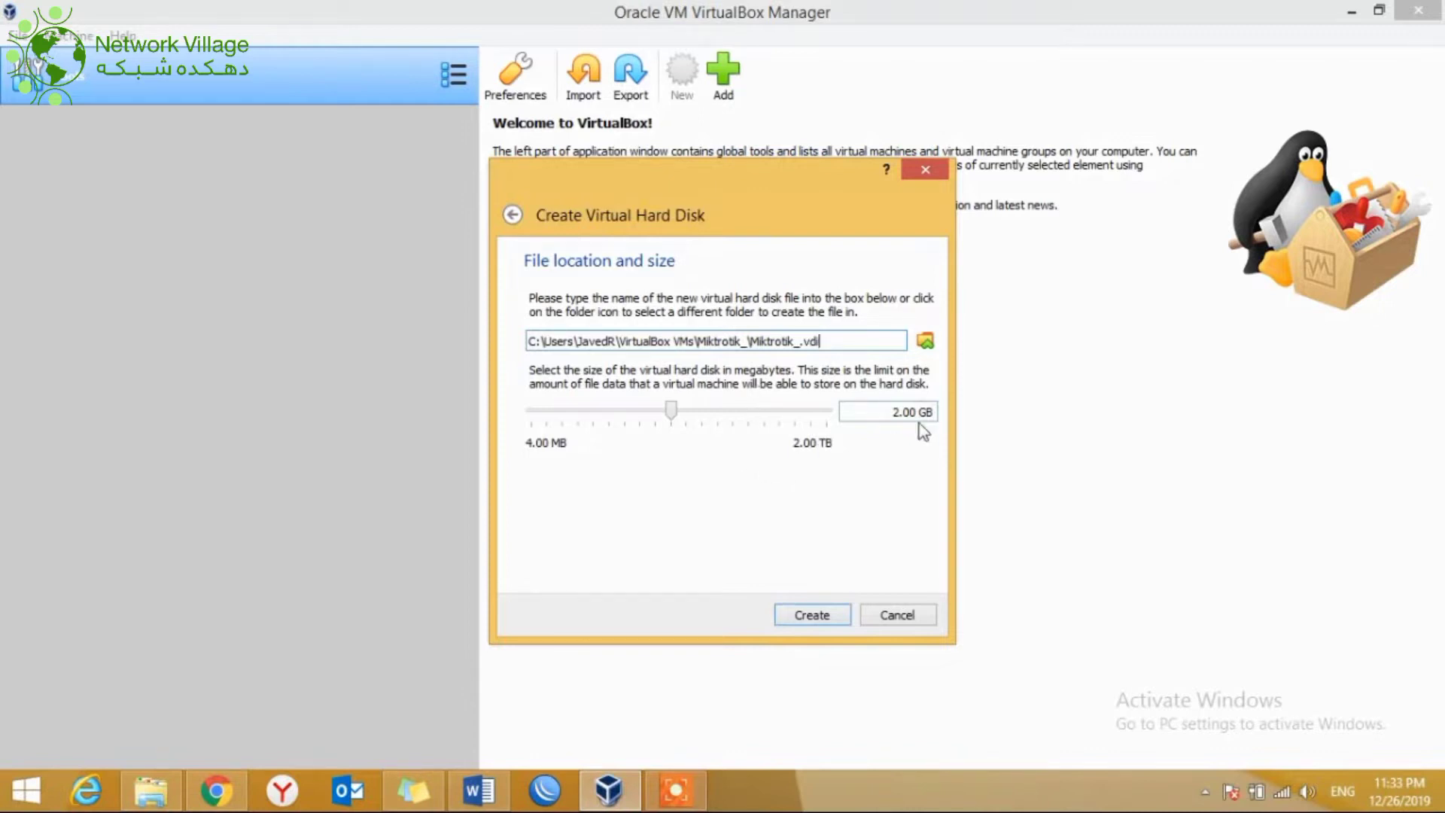
{"action": "left_click", "coordinate": [697, 414]}
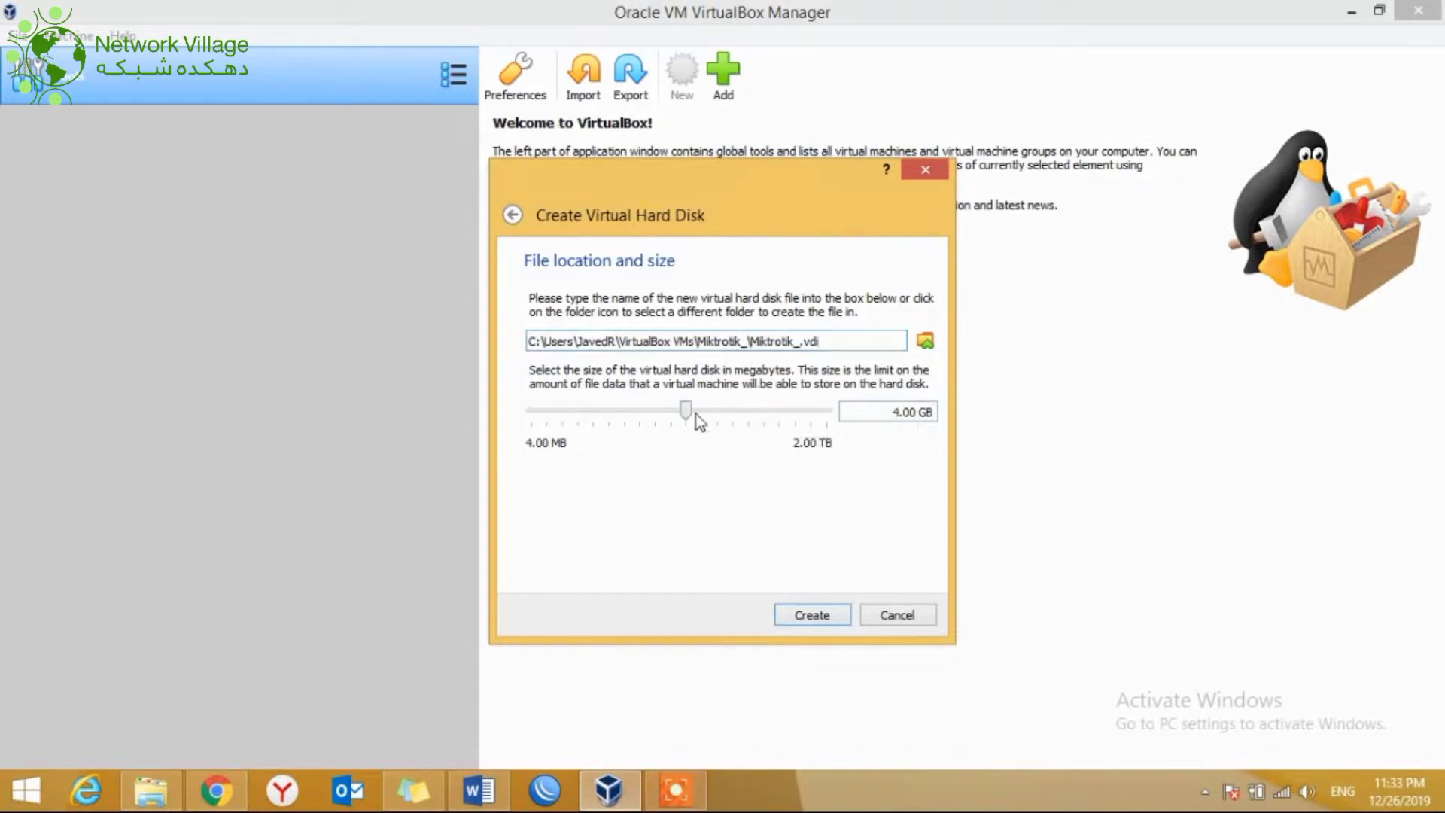
{"action": "left_click", "coordinate": [708, 412]}
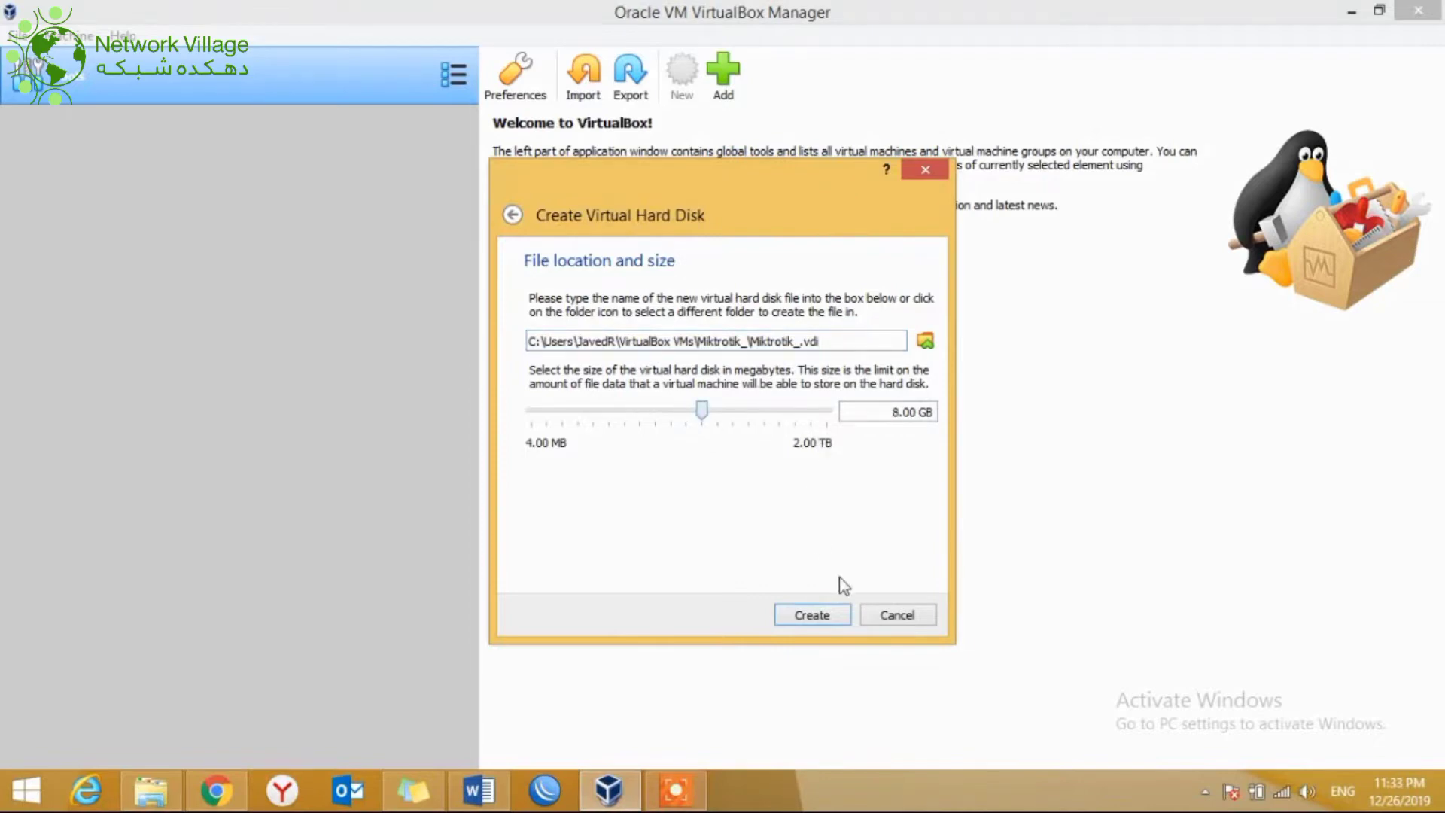
{"action": "left_click", "coordinate": [816, 613]}
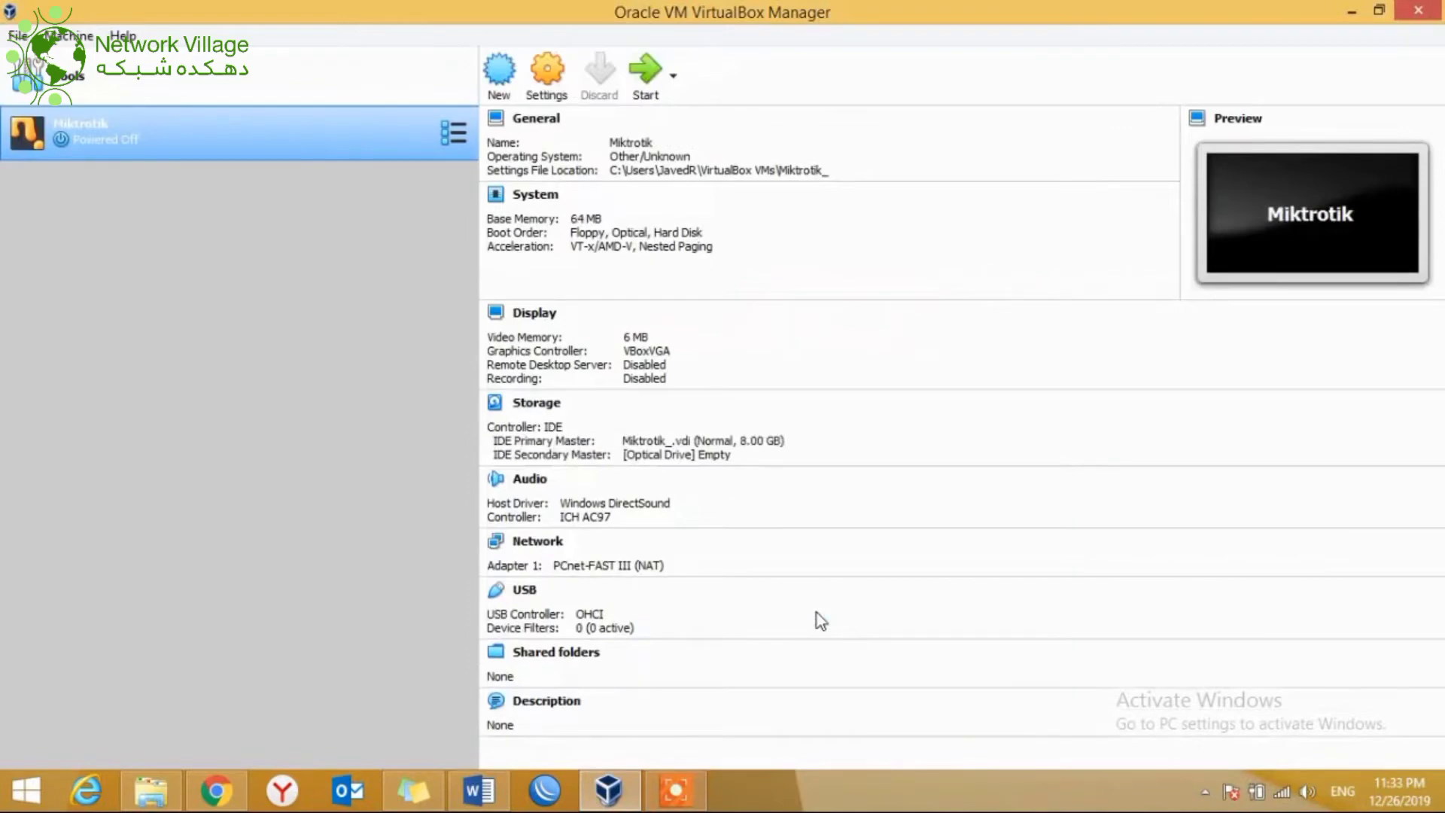
Step: Choose mikrotik-6.44.6.iso as the start-up disk and boot the Miktrotik VM
{"action": "double_click", "coordinate": [62, 138]}
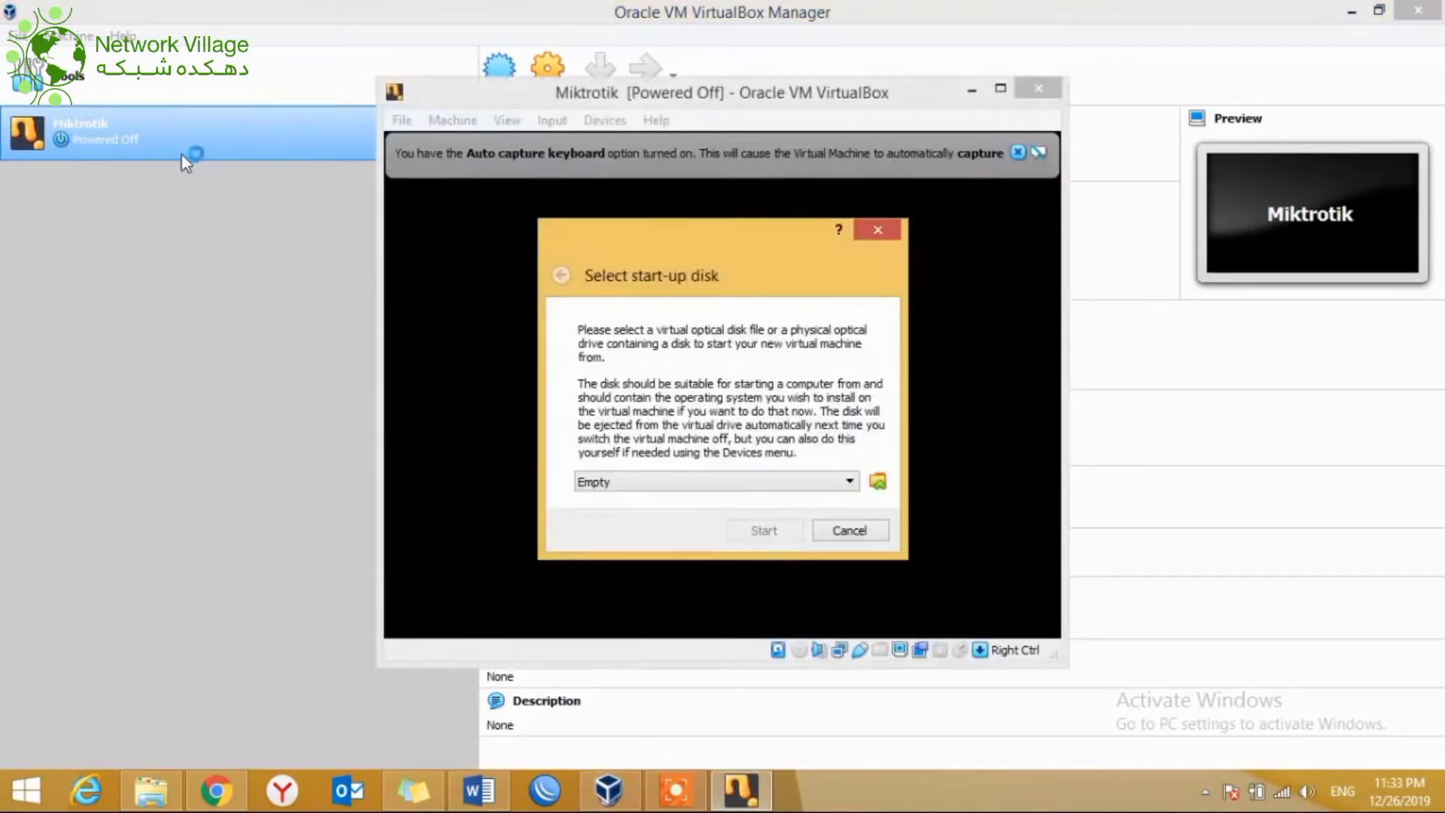
{"action": "left_click", "coordinate": [877, 482]}
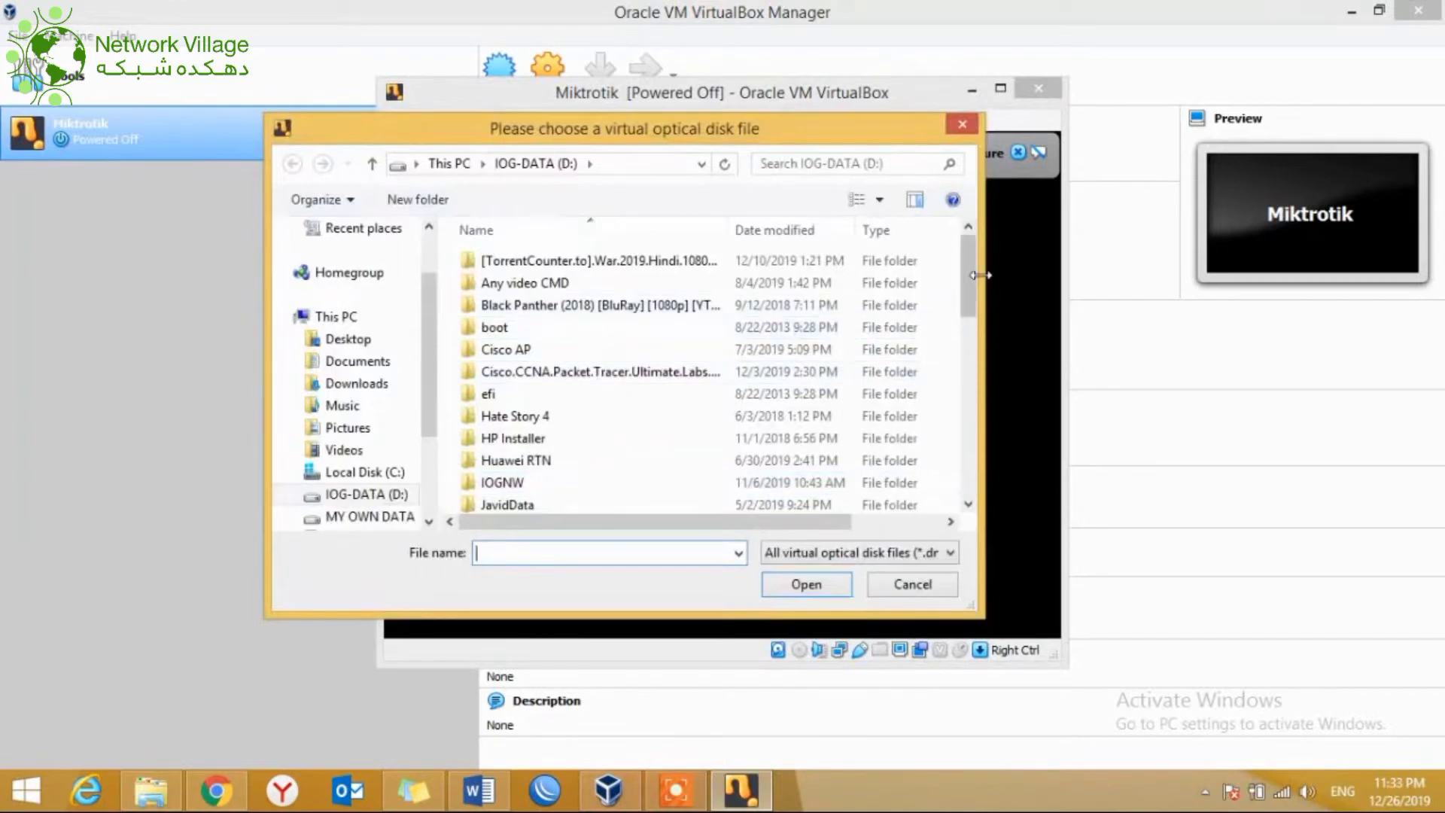
{"action": "left_click_drag", "start_coordinate": [970, 274], "coordinate": [972, 473]}
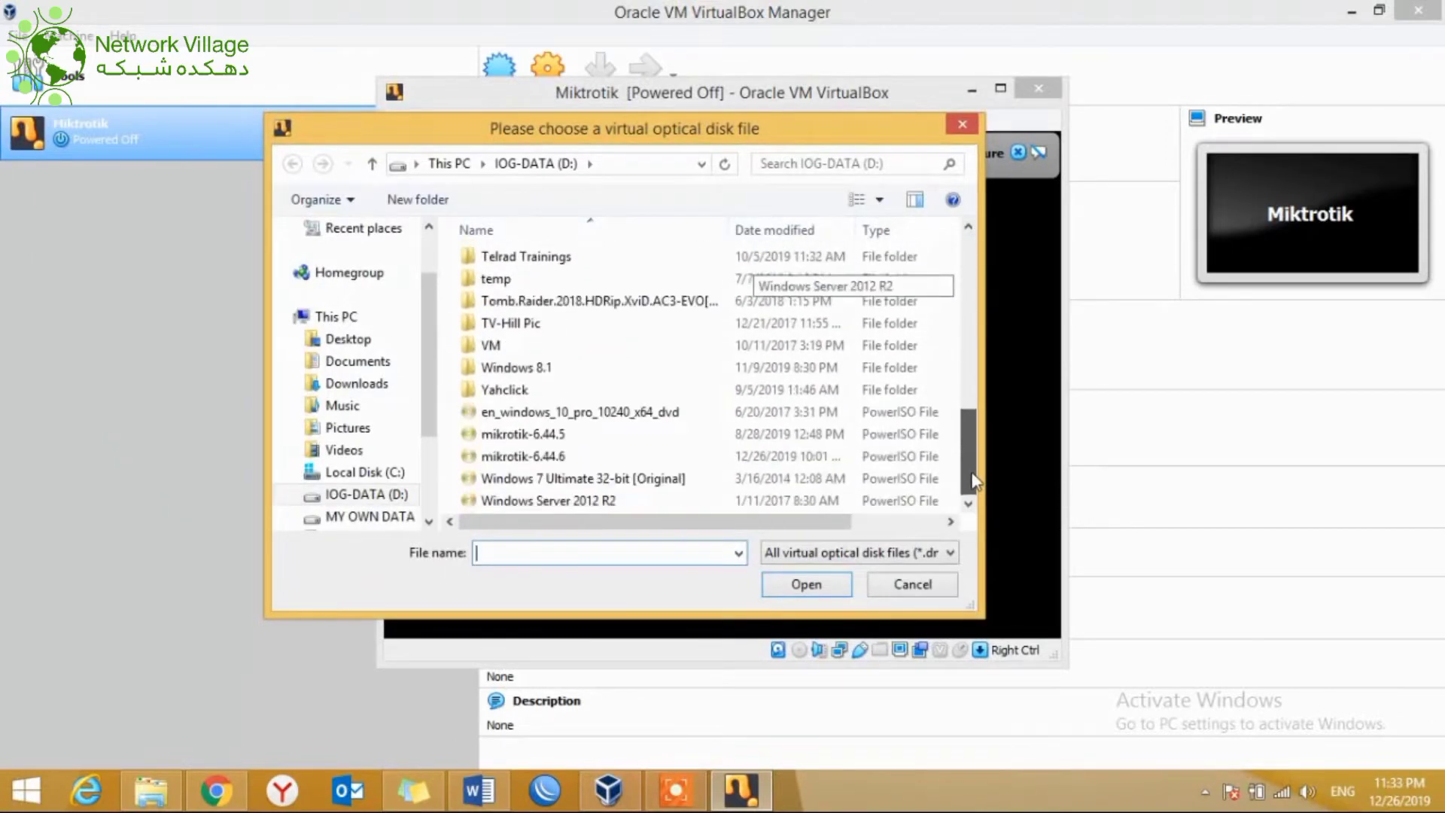
{"action": "double_click", "coordinate": [563, 456]}
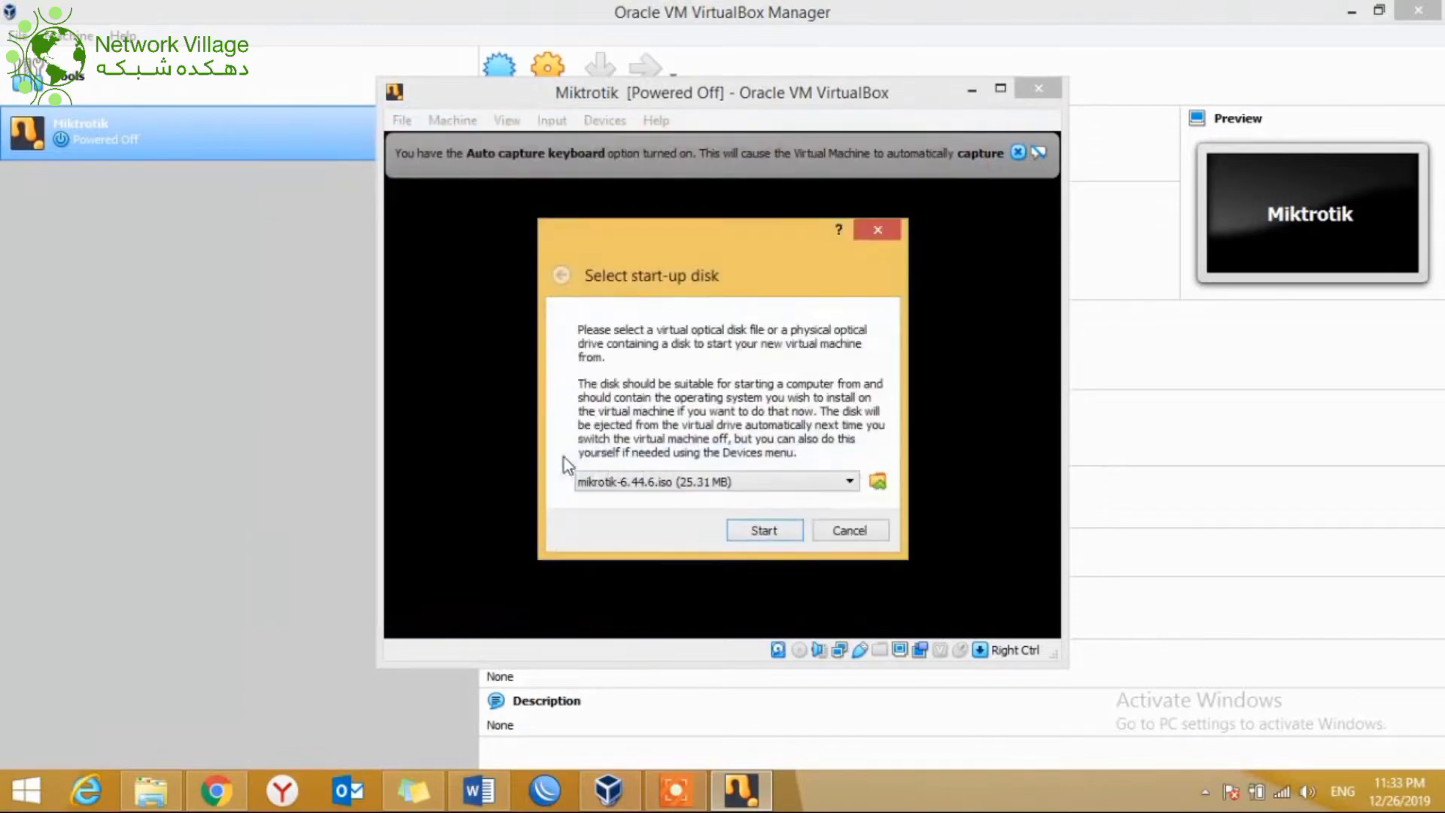
{"action": "left_click", "coordinate": [775, 528]}
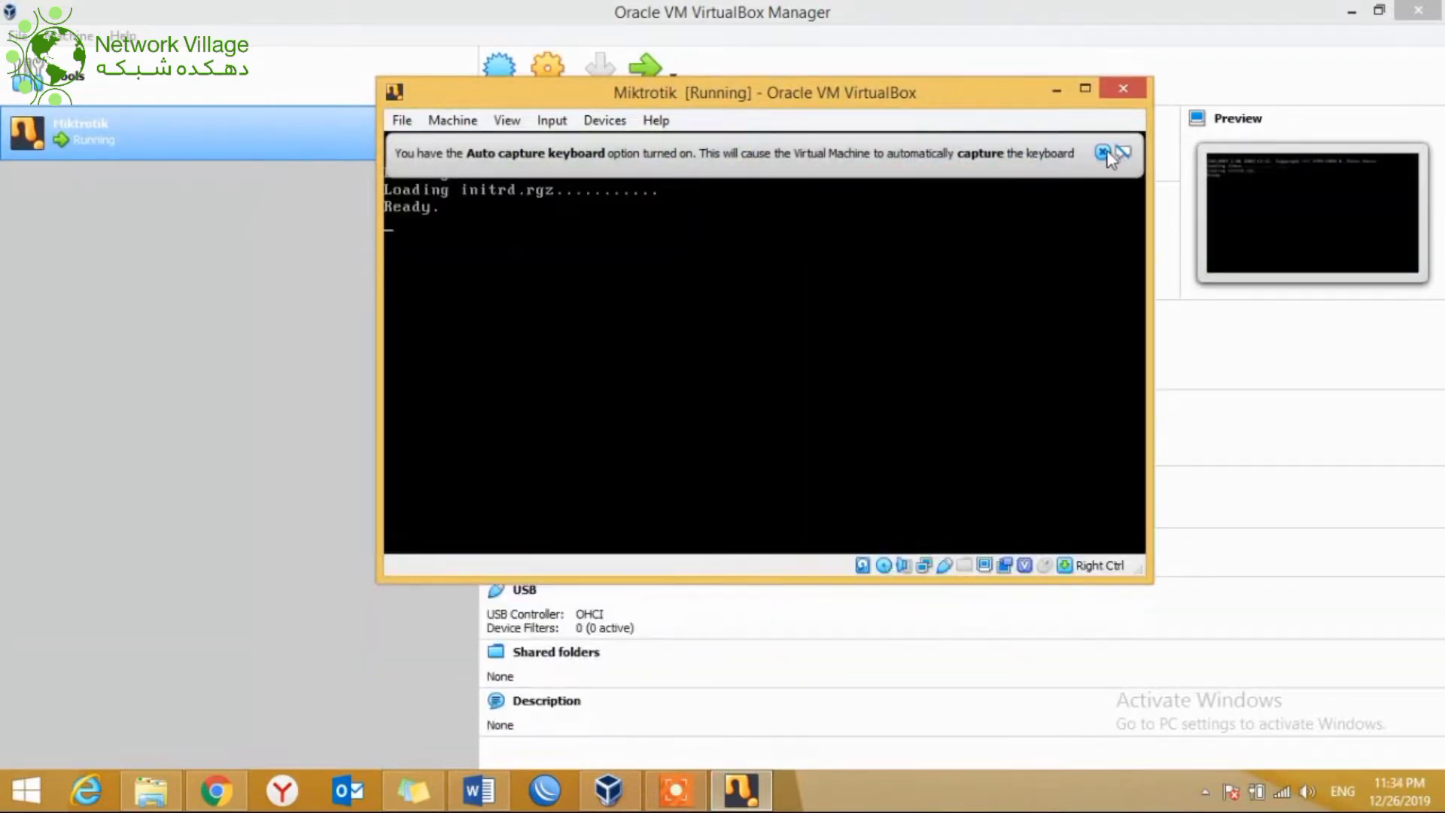
Step: Dismiss the capture notice and mark ppp, dhcp, advanced-tools, calea, dude, gps, hotspot, ipv6, kvm
{"action": "left_click", "coordinate": [1102, 152]}
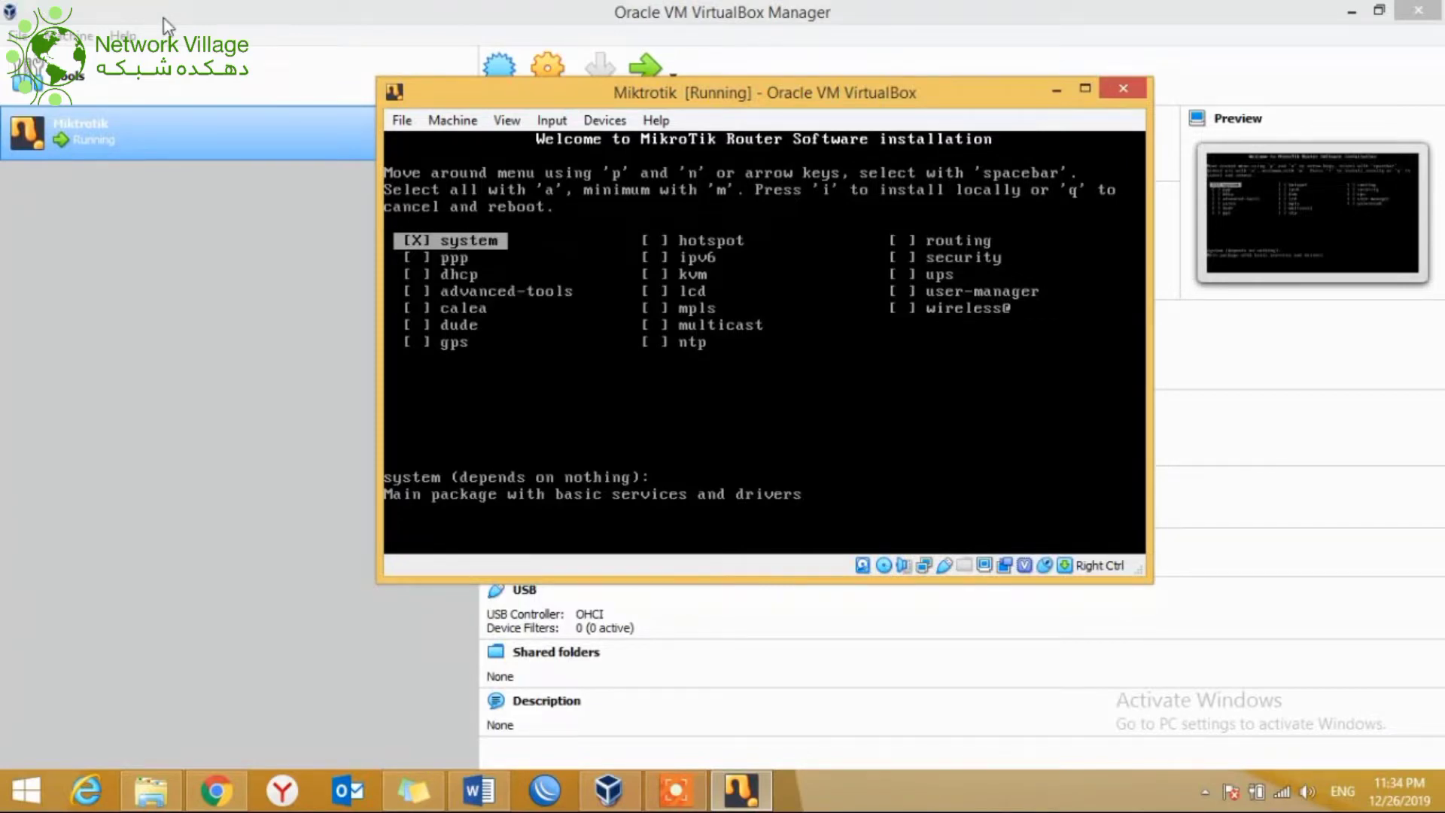
{"action": "key", "text": "Down"}
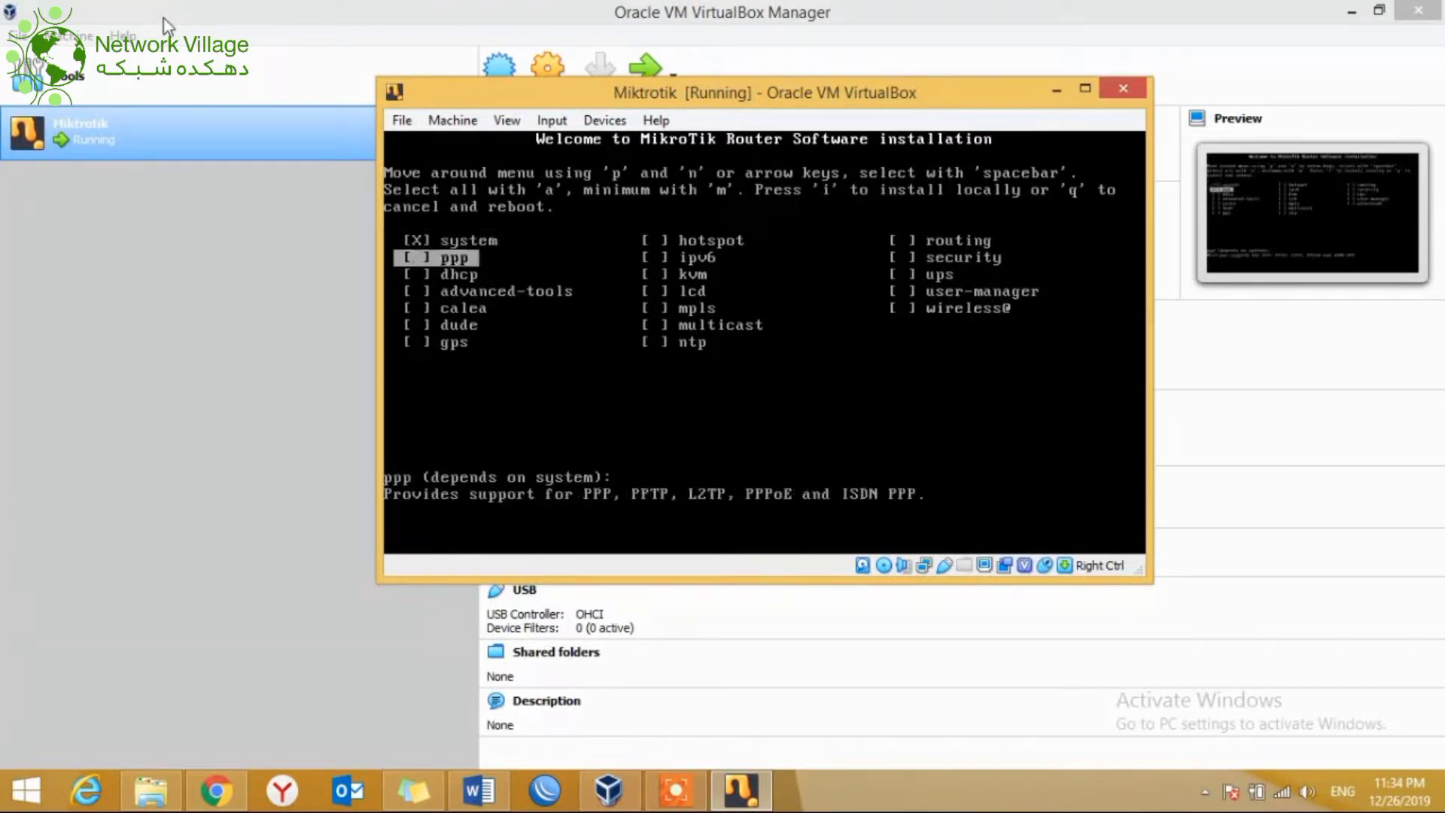
{"action": "key", "text": "space"}
{"action": "key", "text": "Down"}
{"action": "key", "text": "space"}
{"action": "key", "text": "Down"}
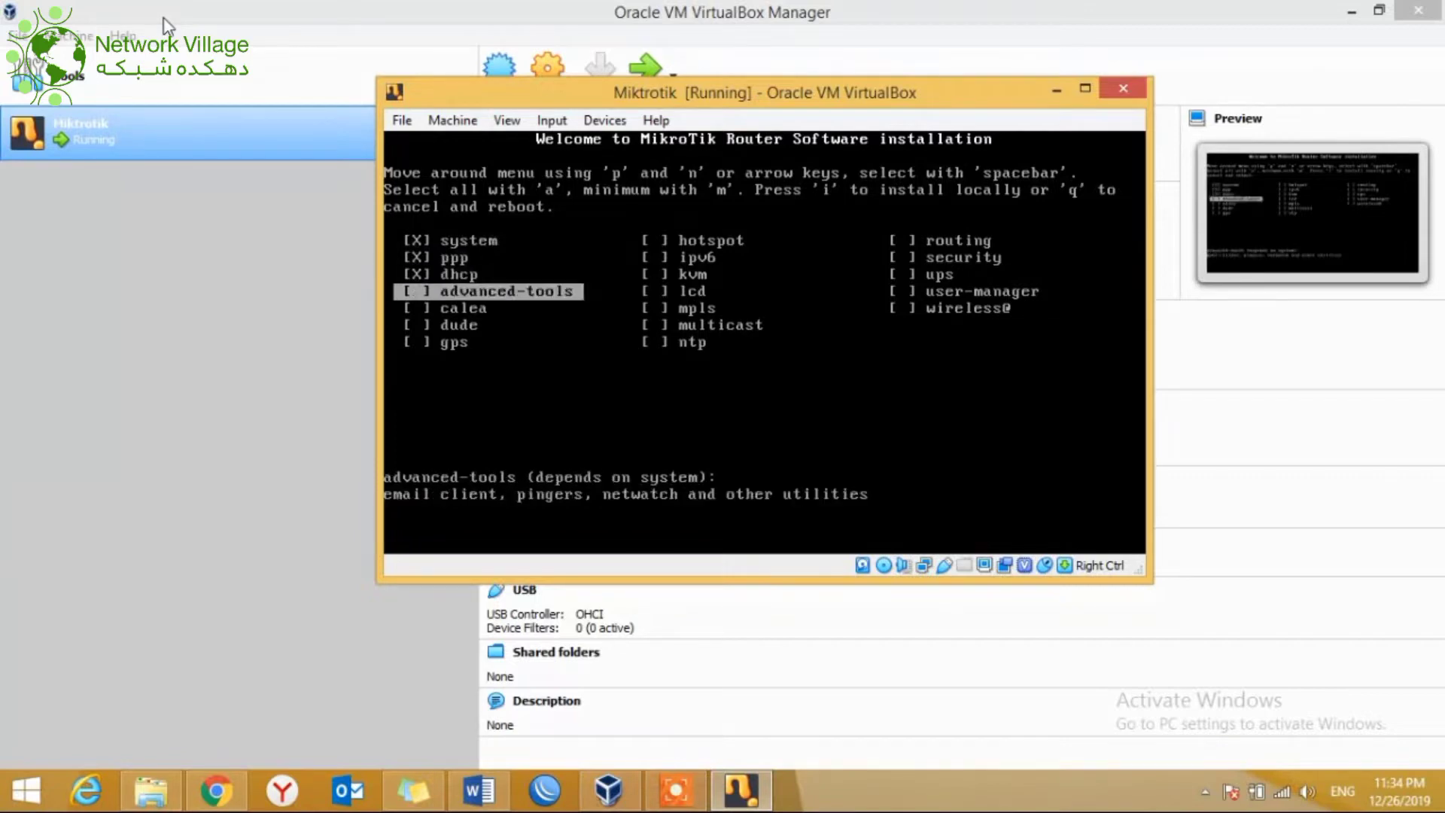
{"action": "key", "text": "space"}
{"action": "key", "text": "Down"}
{"action": "key", "text": "space"}
{"action": "key", "text": "Down"}
{"action": "key", "text": "space"}
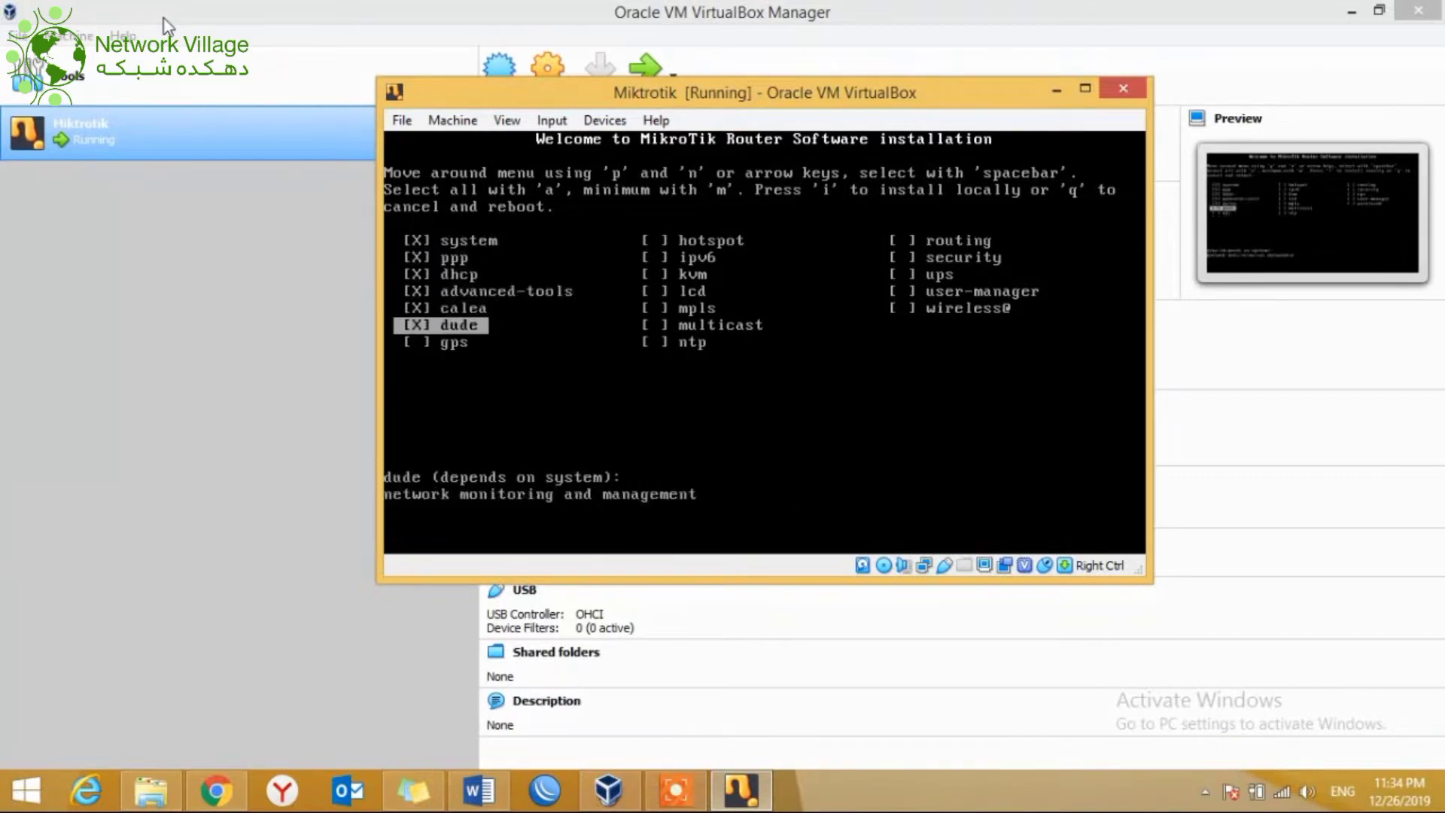
{"action": "key", "text": "Down"}
{"action": "key", "text": "space"}
{"action": "key", "text": "Down"}
{"action": "key", "text": "space"}
{"action": "key", "text": "Down"}
{"action": "key", "text": "space"}
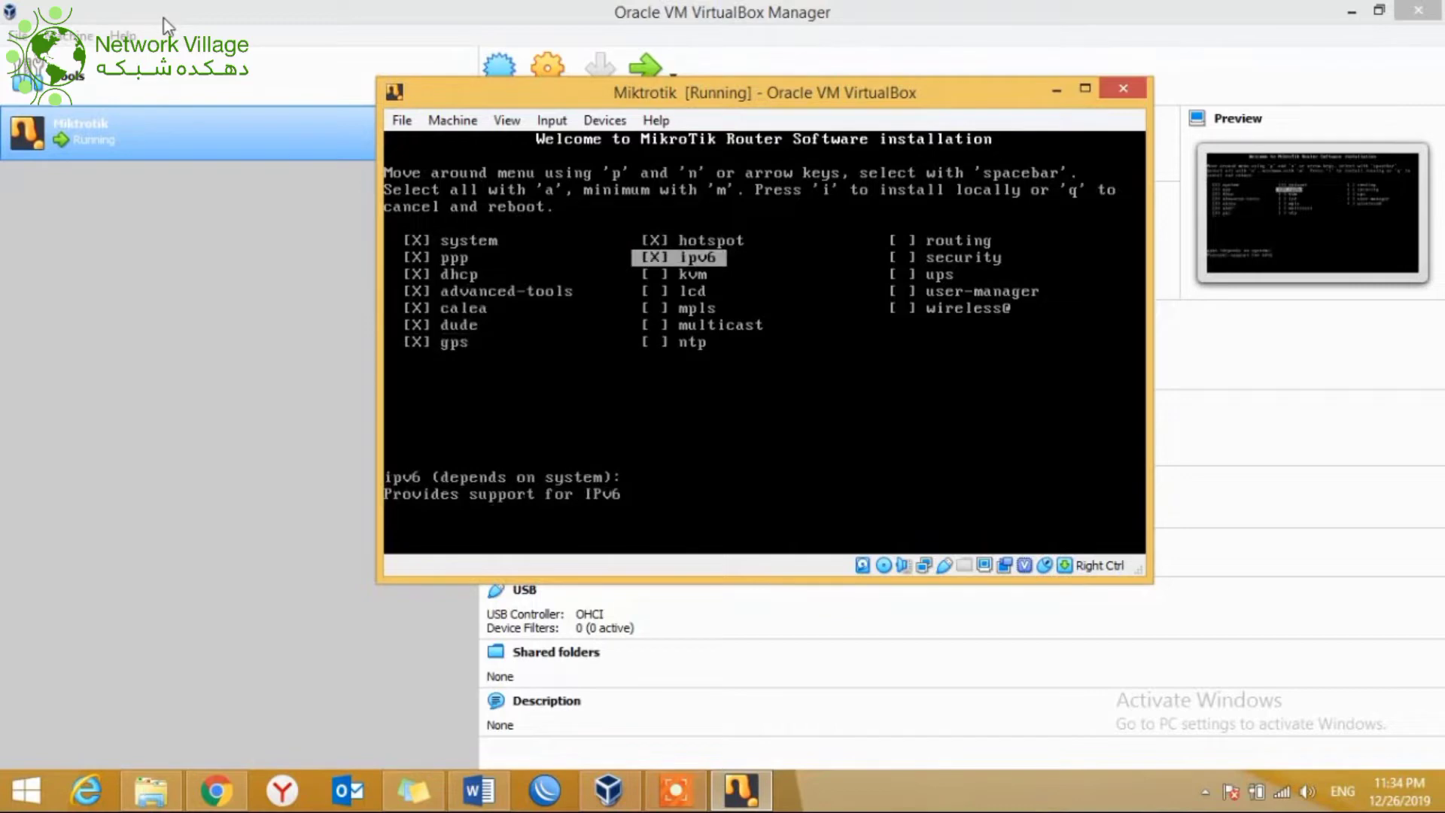
{"action": "key", "text": "Down"}
{"action": "key", "text": "space"}
Step: Mark lcd, mpls, multicast, ntp, routing, security, ups, user-manager and wireless@ for installation
{"action": "key", "text": "Down"}
{"action": "key", "text": "space"}
{"action": "key", "text": "Down"}
{"action": "key", "text": "space"}
{"action": "key", "text": "Down"}
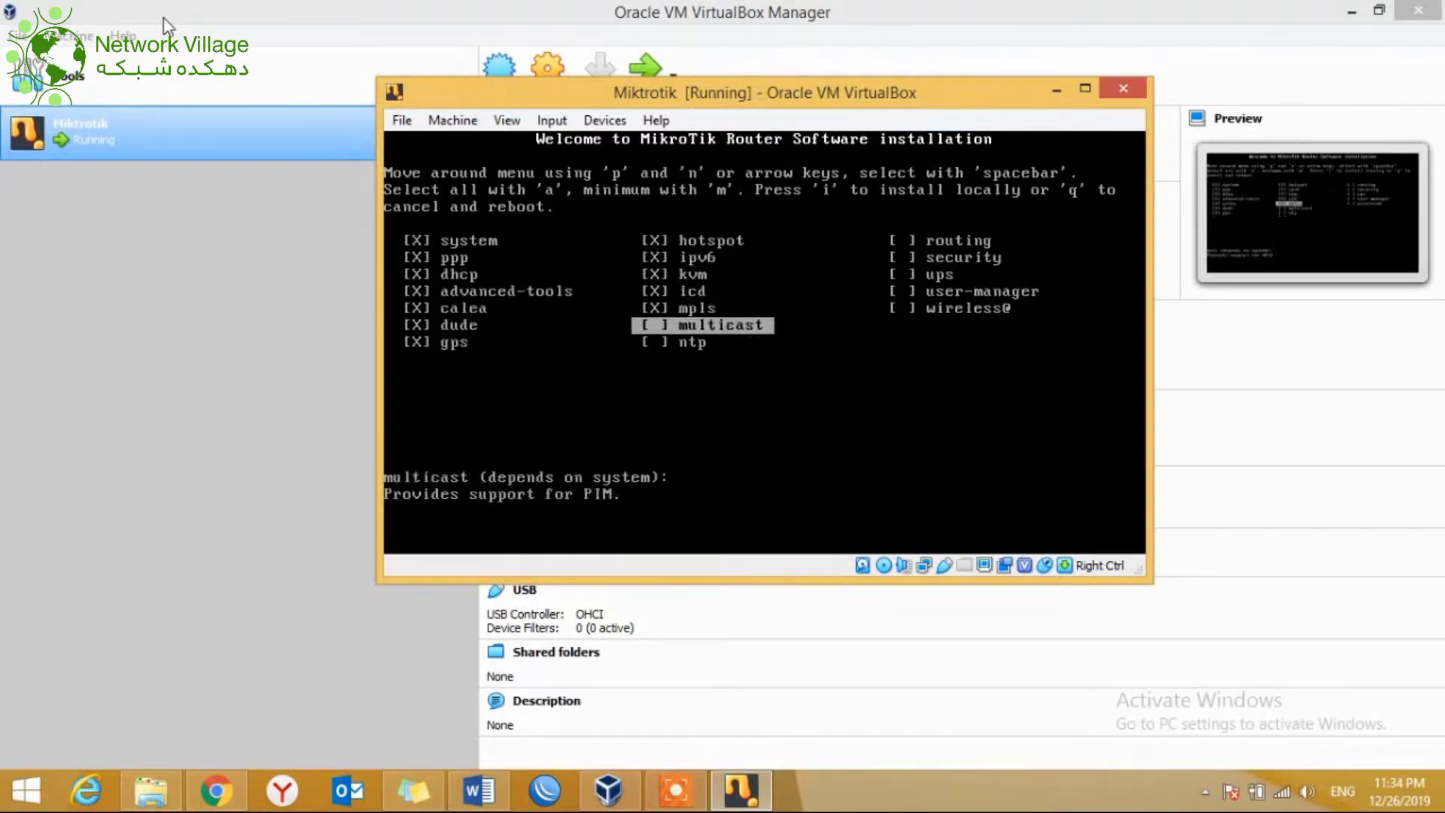
{"action": "key", "text": "space"}
{"action": "key", "text": "Down"}
{"action": "key", "text": "space"}
{"action": "key", "text": "Down"}
{"action": "key", "text": "space"}
{"action": "key", "text": "Down"}
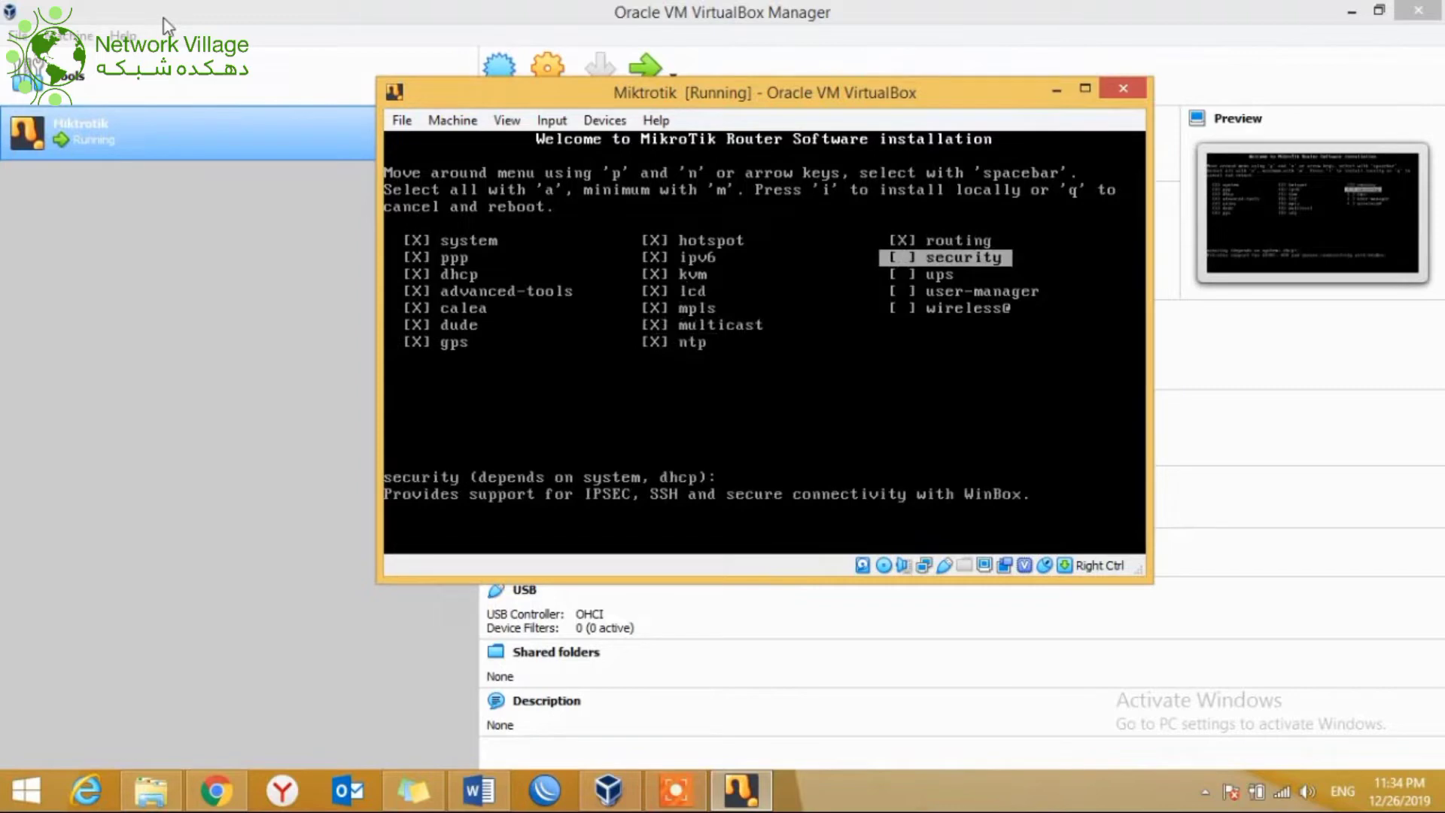
{"action": "key", "text": "space"}
{"action": "key", "text": "Down"}
{"action": "key", "text": "space"}
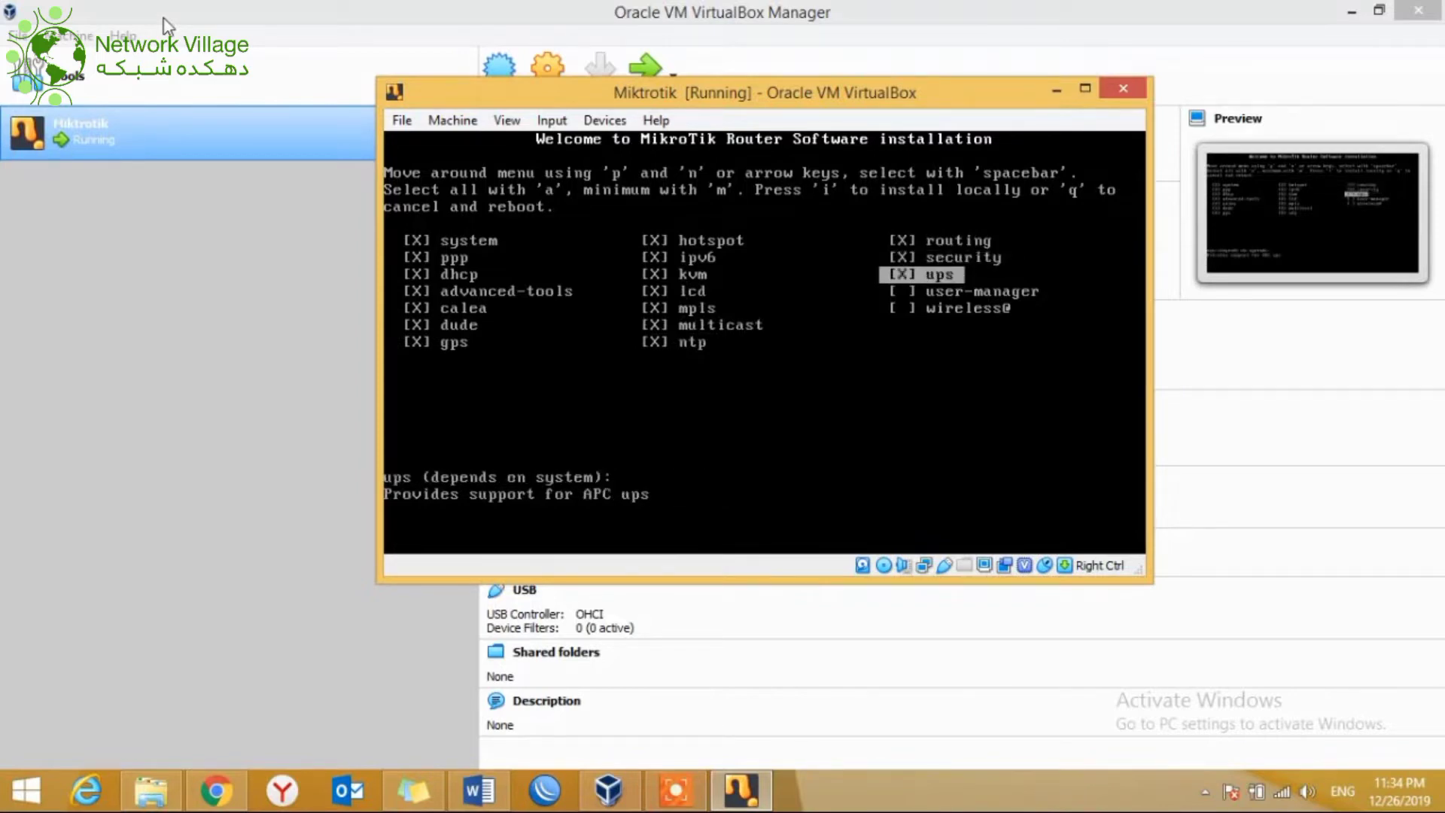
{"action": "key", "text": "Down"}
{"action": "key", "text": "space"}
{"action": "key", "text": "Down"}
{"action": "key", "text": "space"}
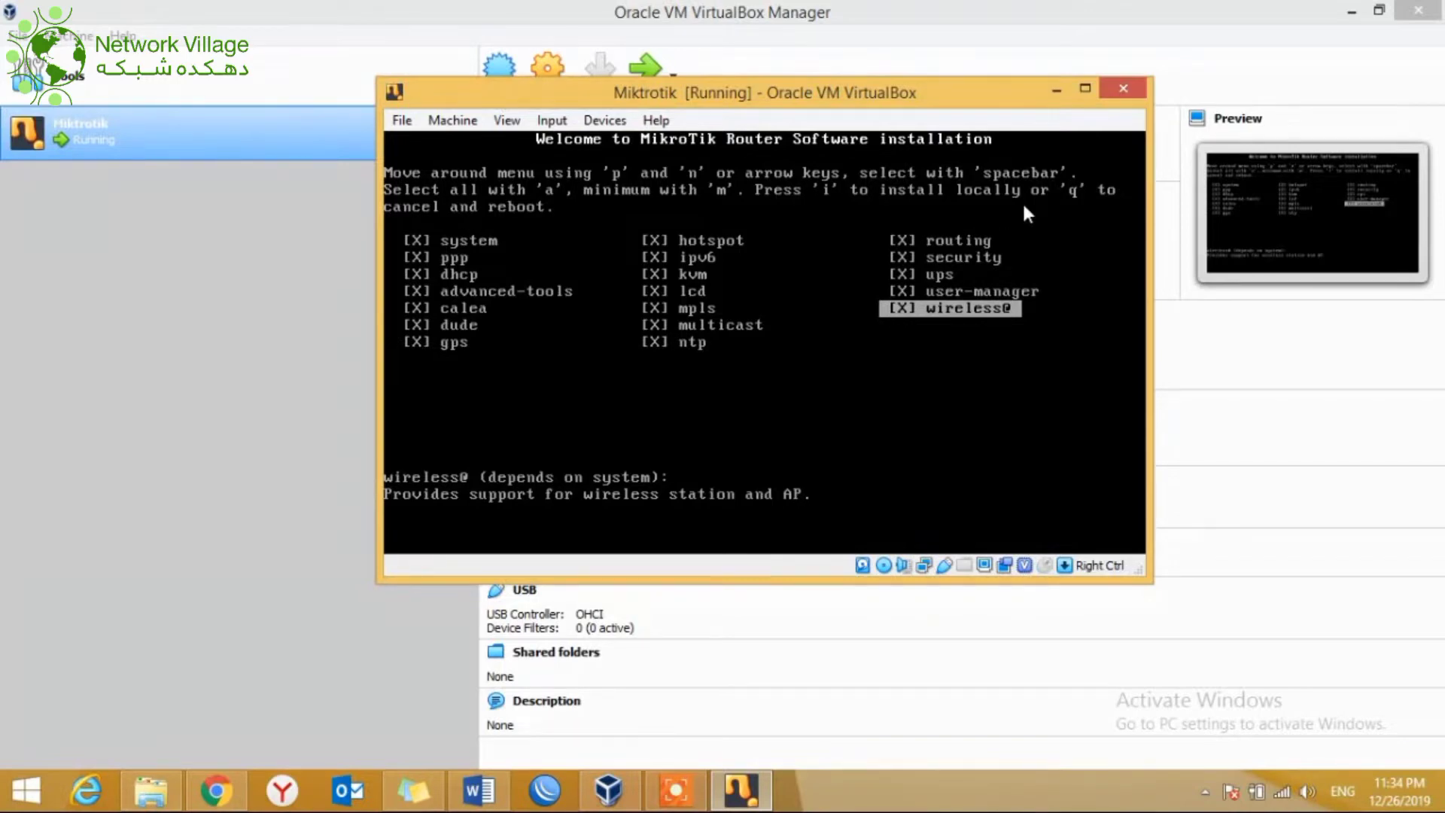
Step: Start the install, answering n to keep old configuration and y to erase the disk
{"action": "left_click", "coordinate": [834, 452]}
{"action": "key", "text": "i"}
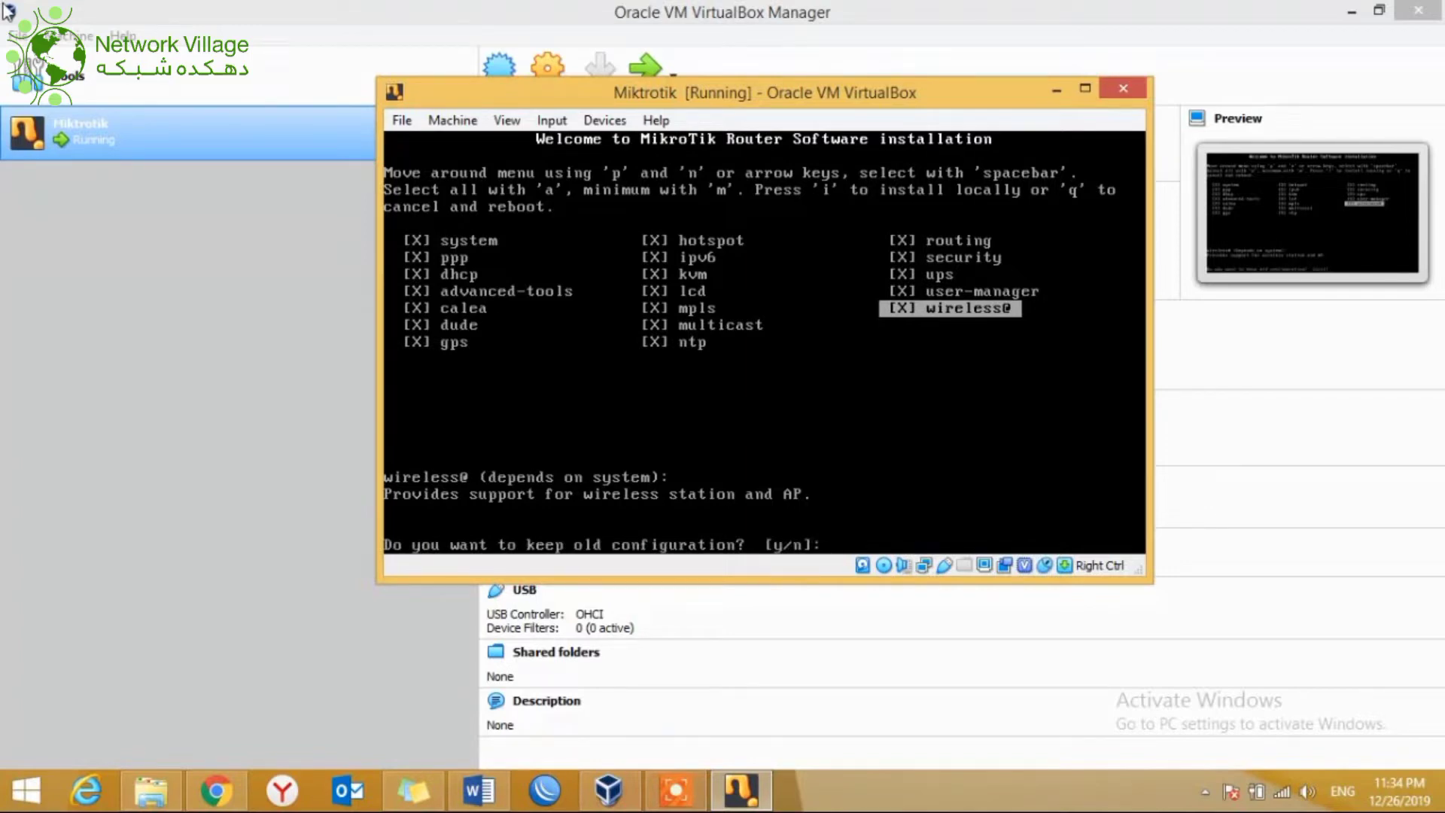
{"action": "type", "text": "n"}
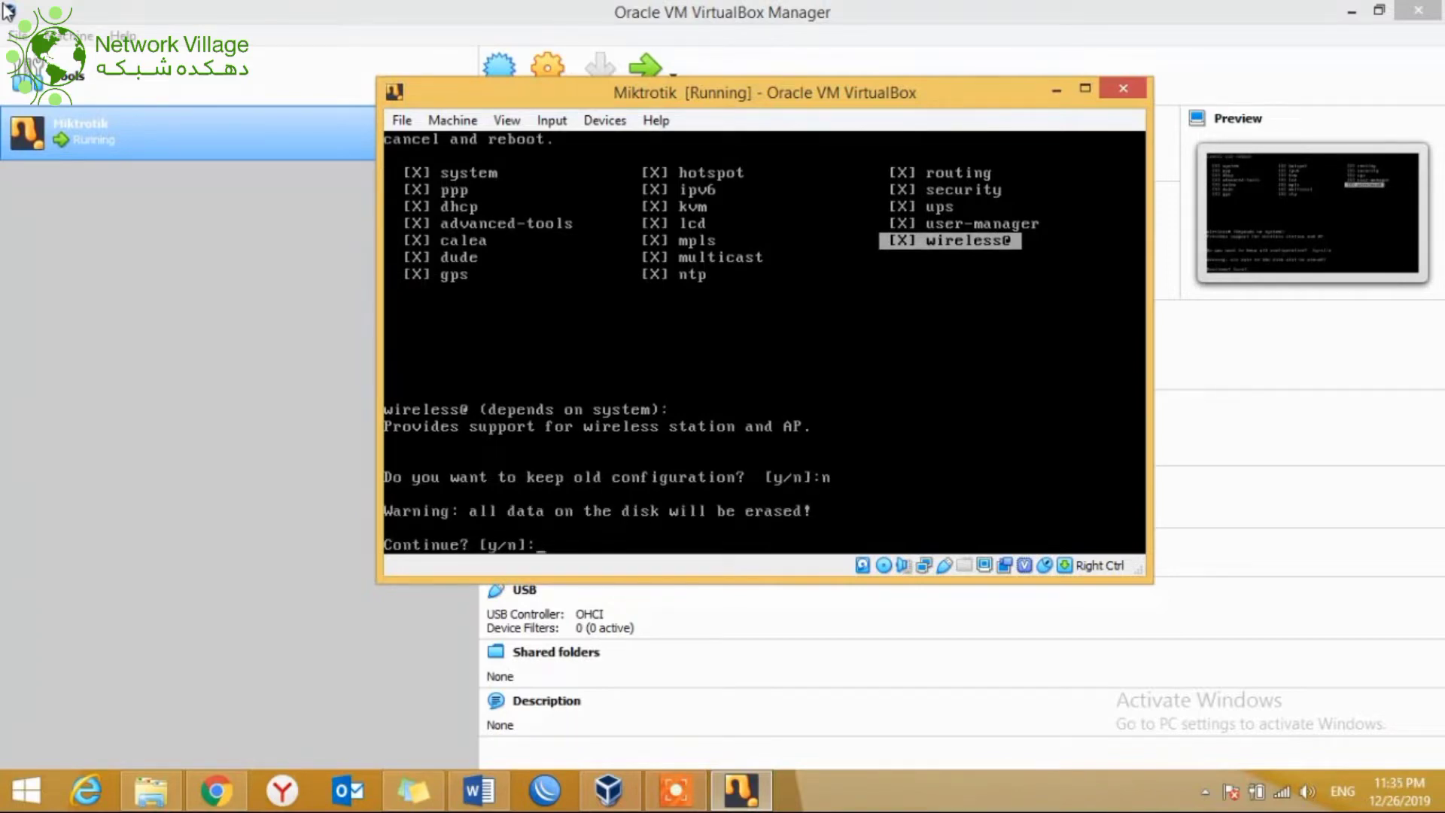
{"action": "type", "text": "y"}
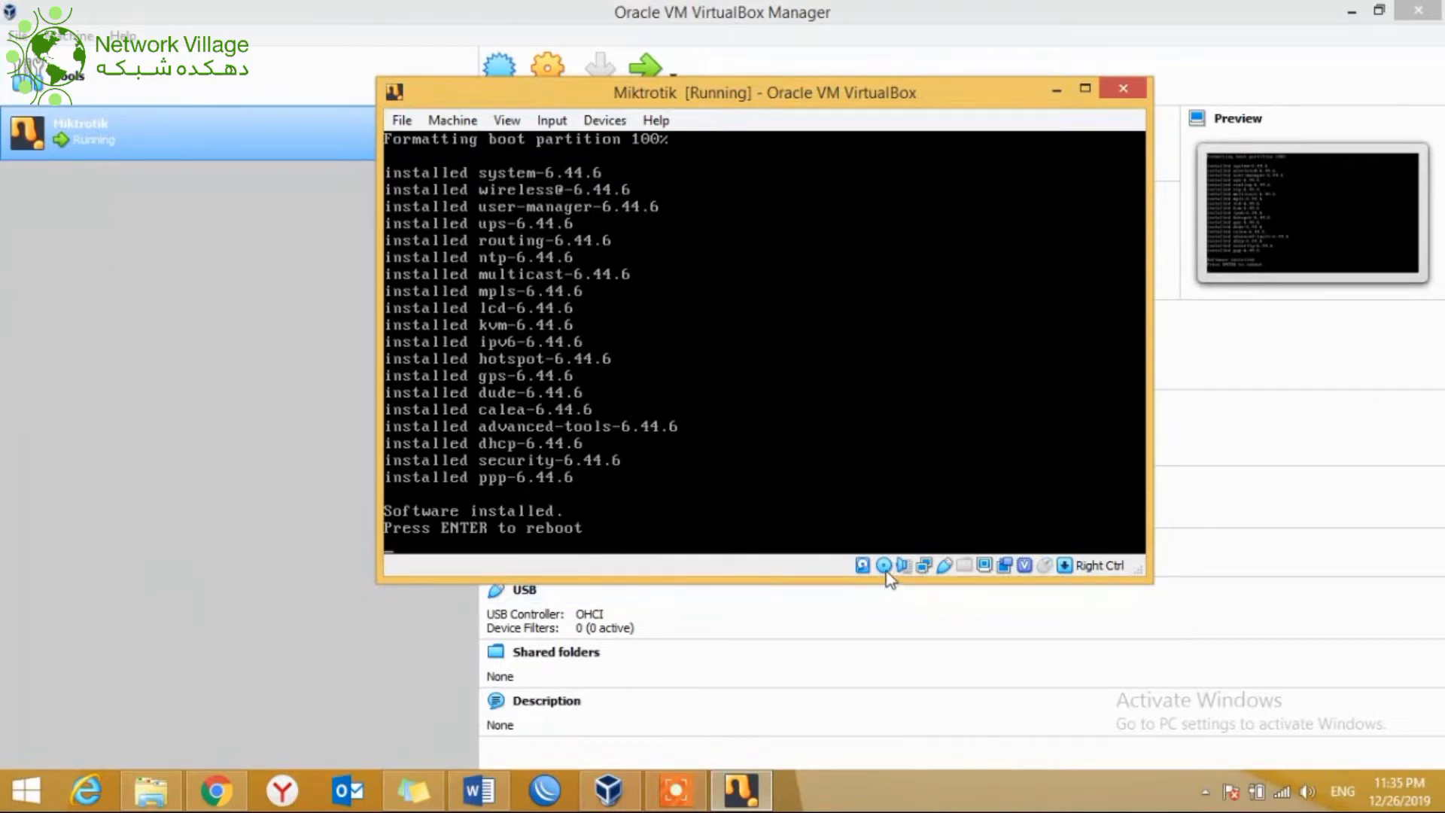
Step: Force-unmount the installation ISO from the virtual optical drive and reboot the router
{"action": "mouse_move", "coordinate": [887, 577]}
{"action": "left_click", "coordinate": [886, 570]}
{"action": "left_click", "coordinate": [909, 704]}
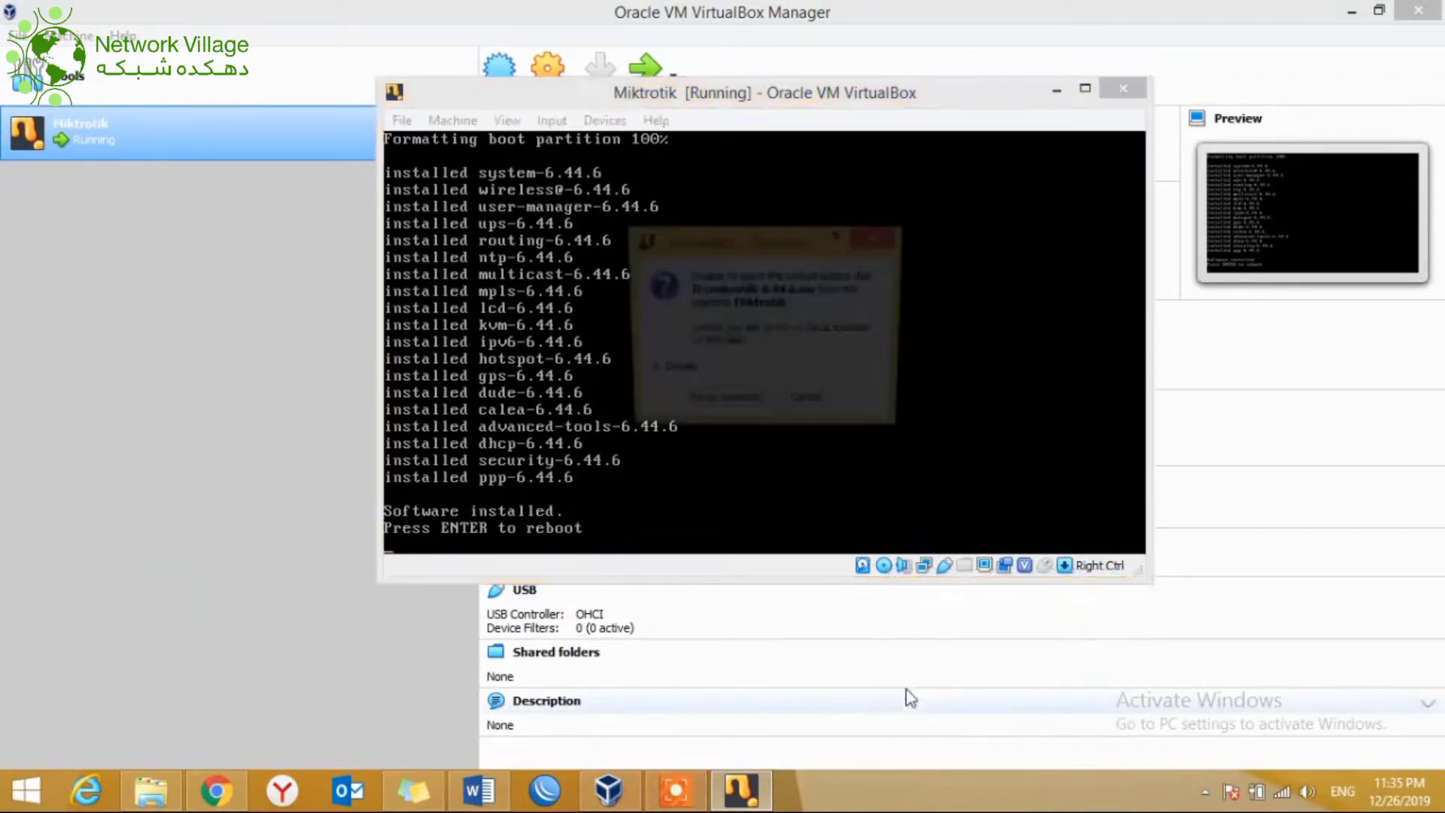
{"action": "left_click", "coordinate": [716, 407]}
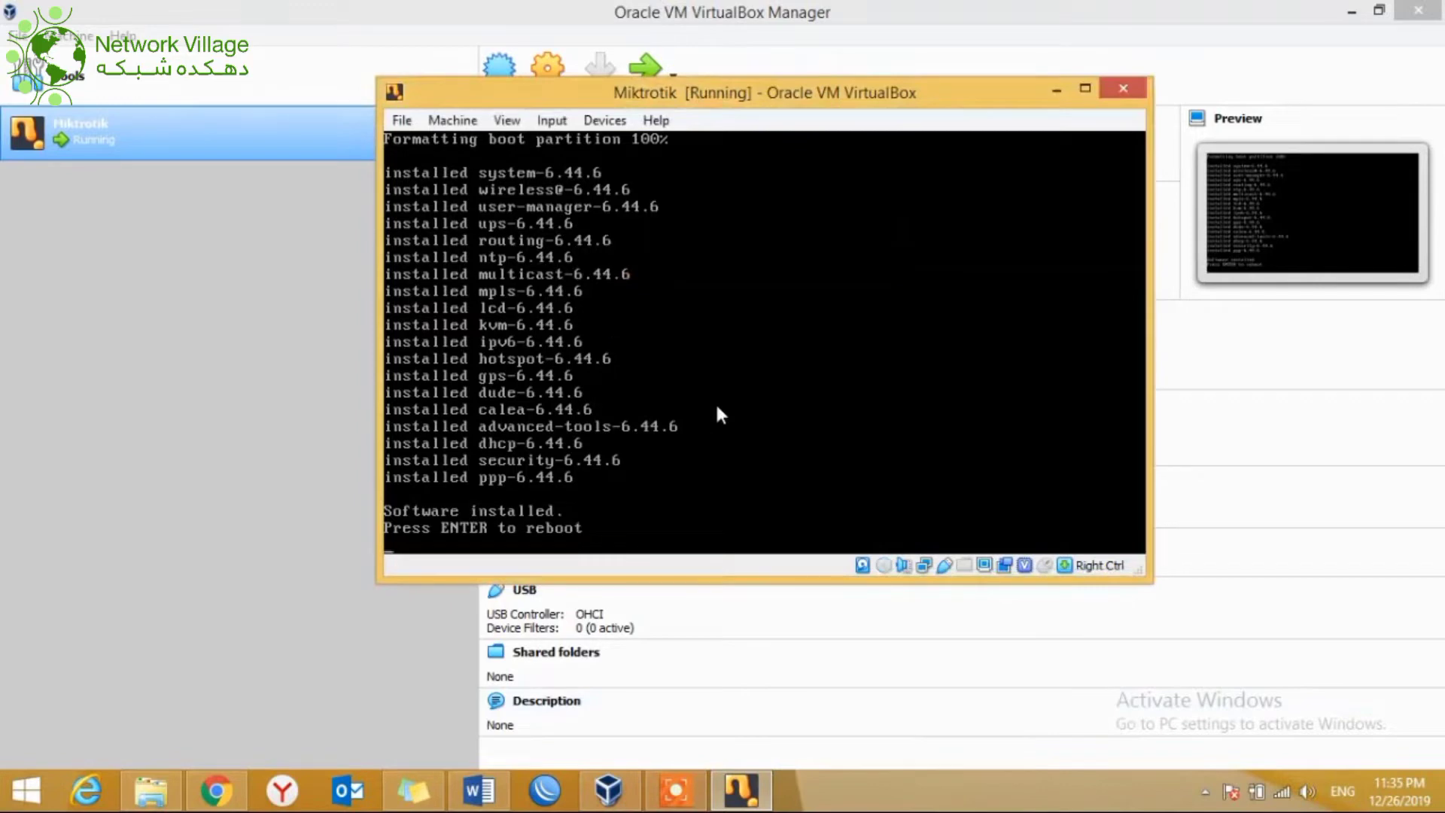
{"action": "key", "text": "Return"}
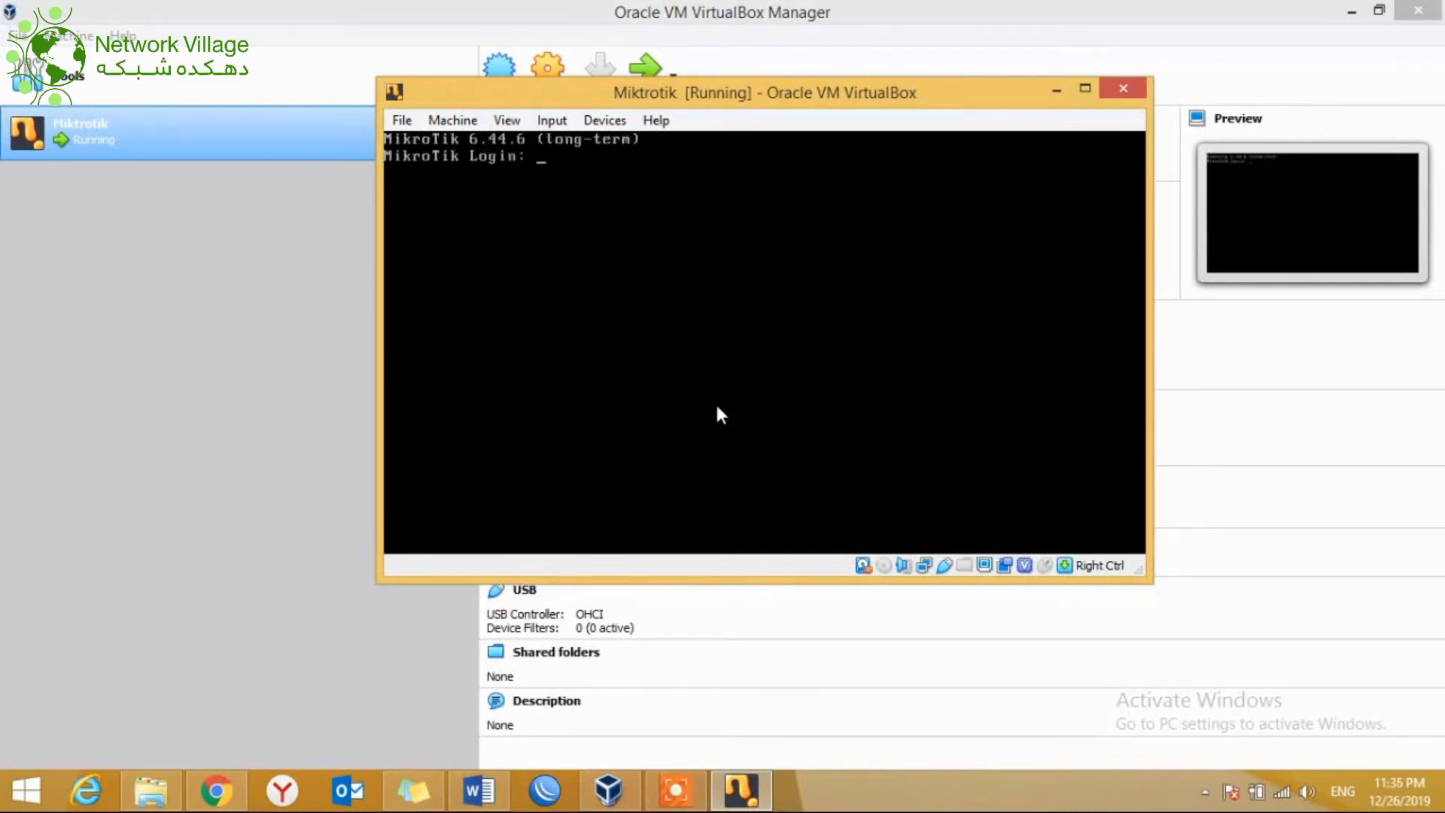
Step: Log in as admin with an empty password and decline the software license
{"action": "type", "text": "admin"}
{"action": "key", "text": "Return"}
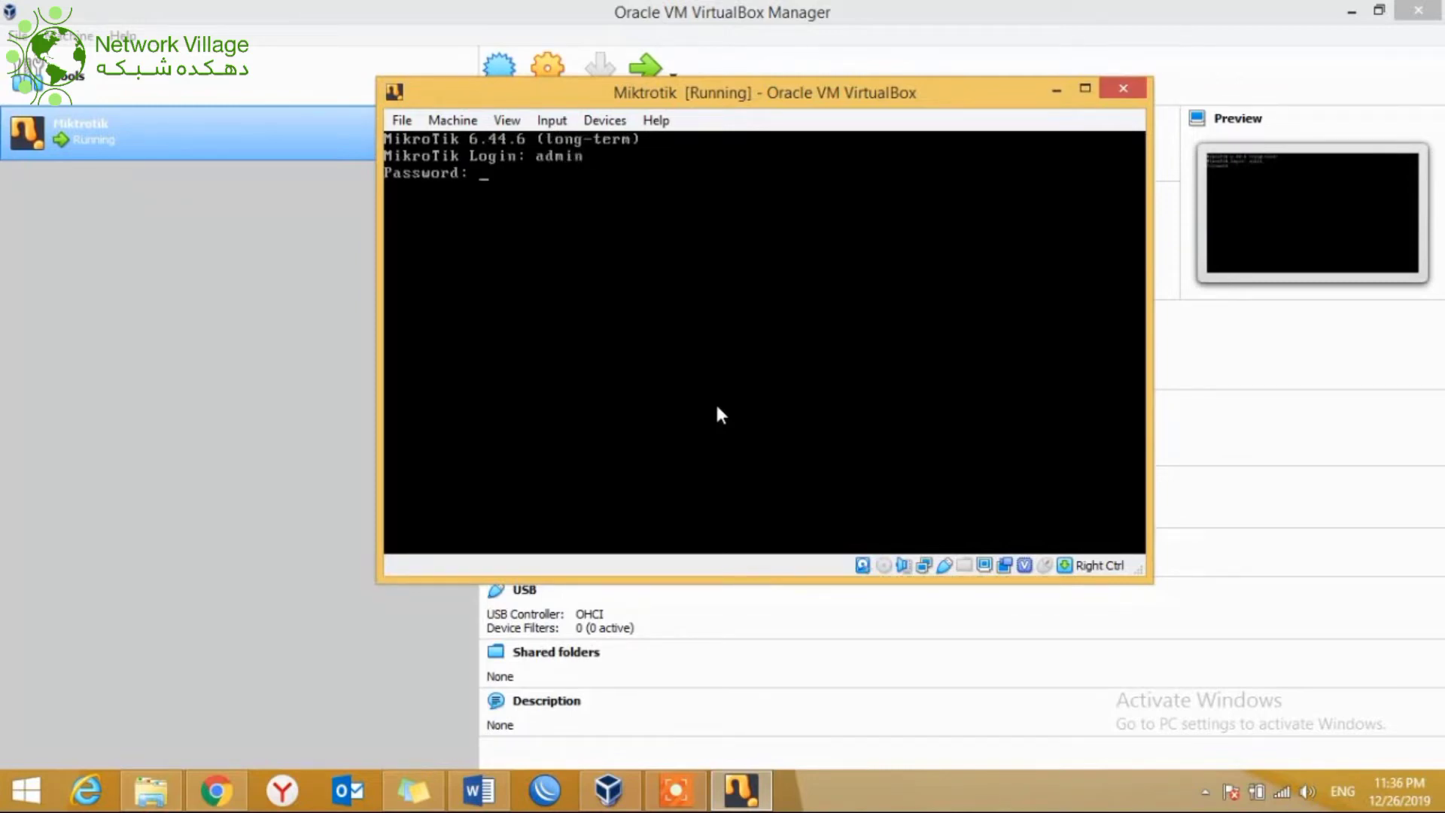
{"action": "key", "text": "Return"}
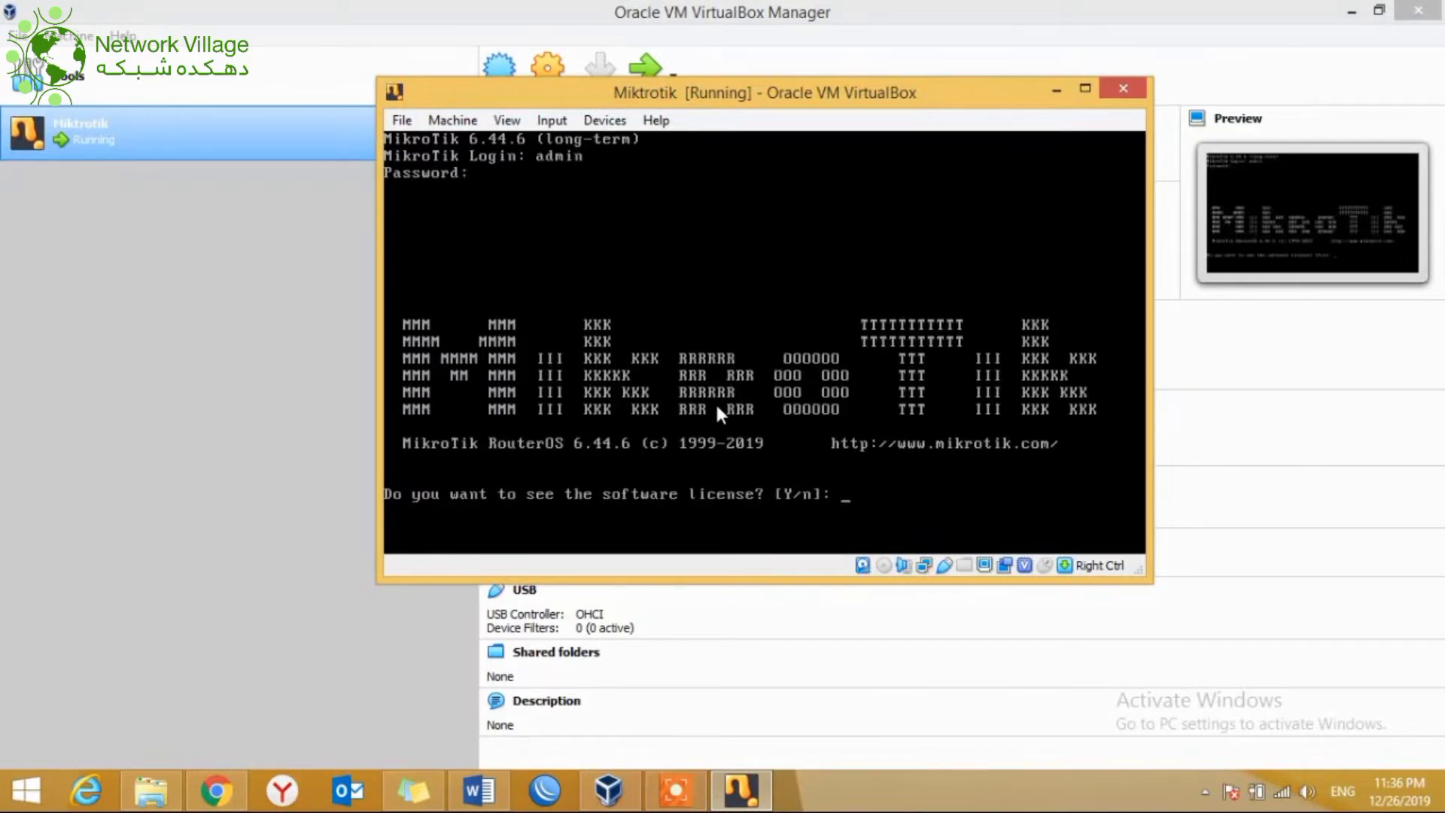
{"action": "type", "text": "n"}
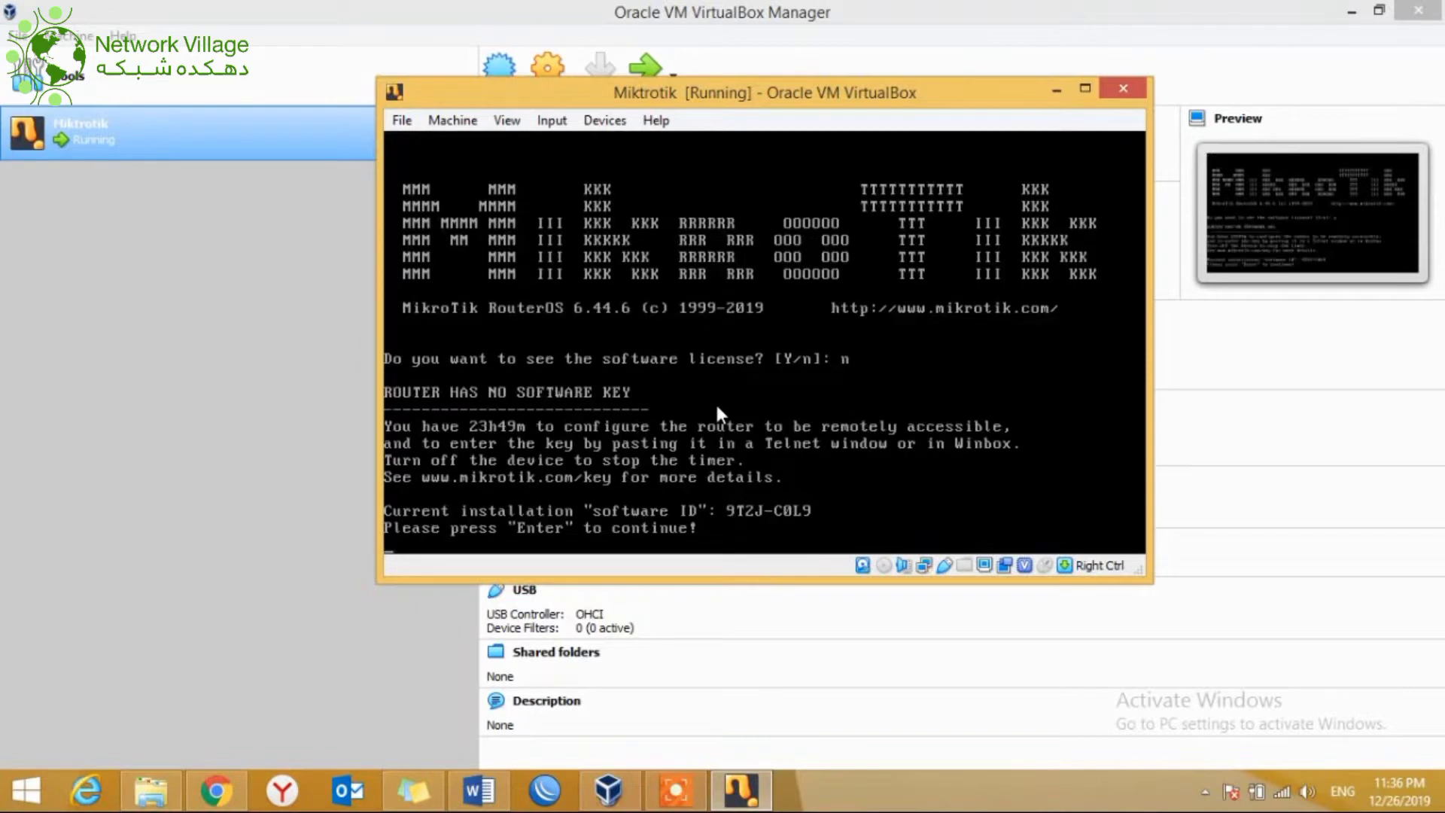
{"action": "key", "text": "Return"}
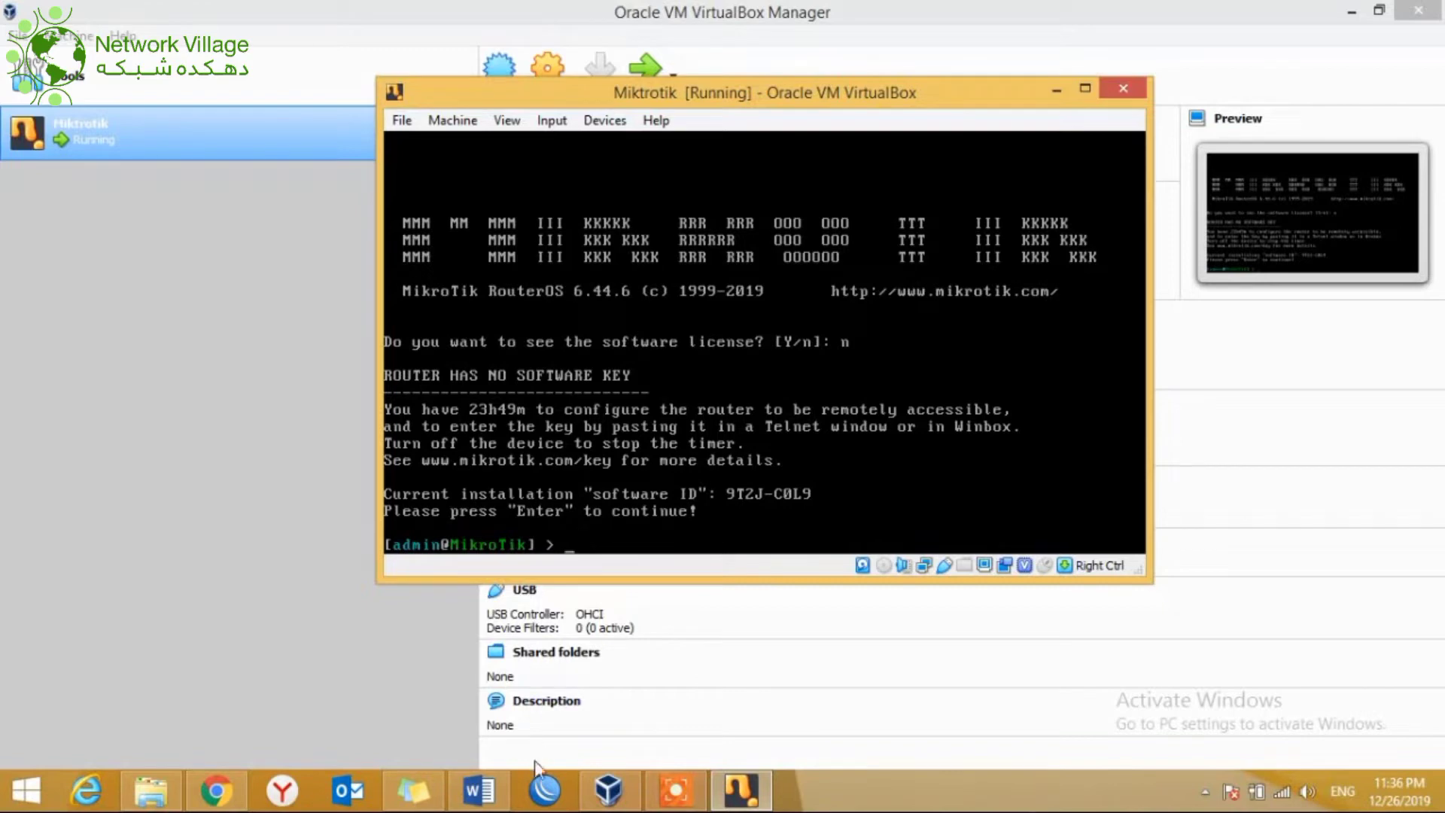
{"action": "left_click", "coordinate": [543, 797]}
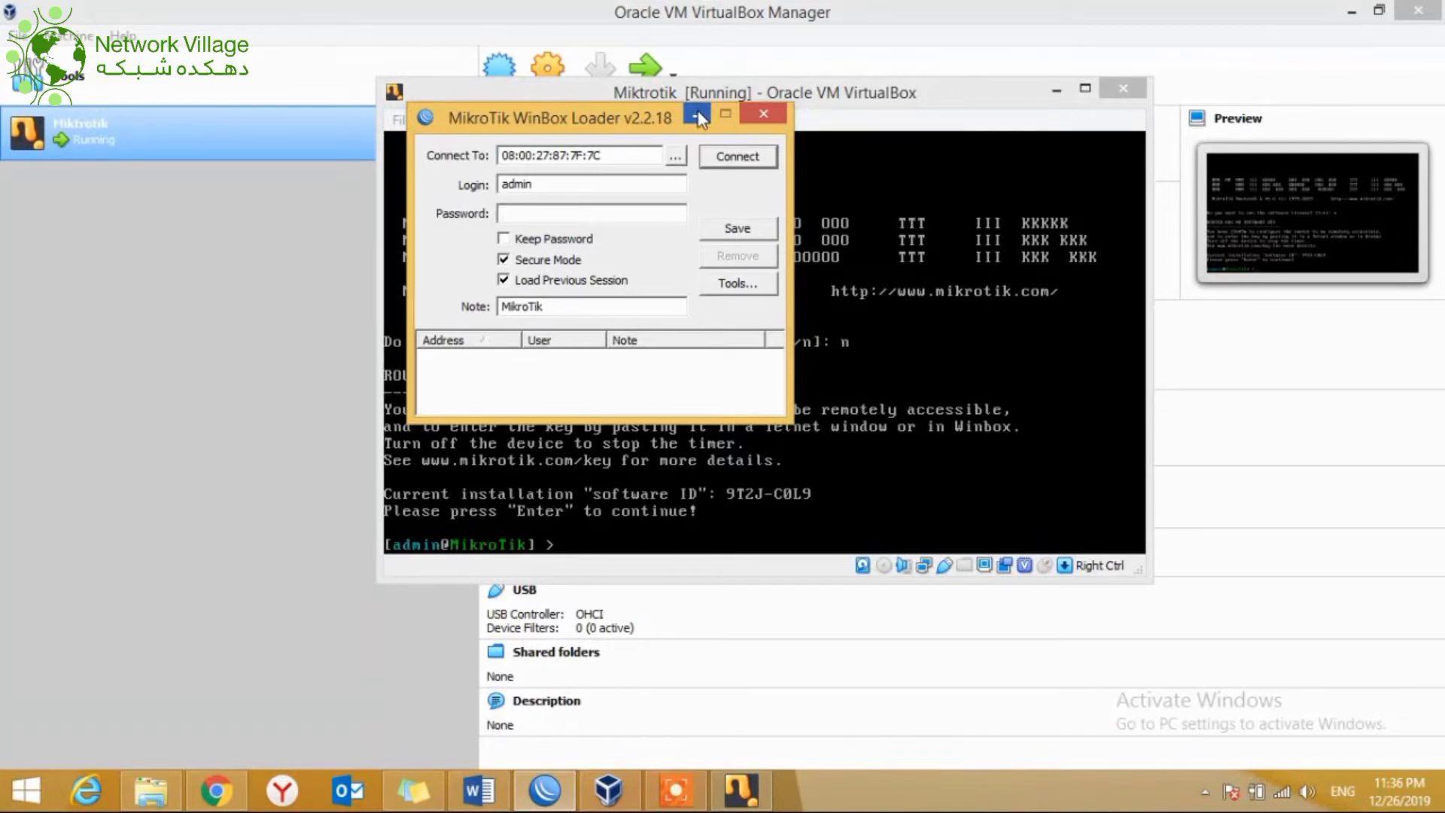
{"action": "left_click", "coordinate": [697, 115]}
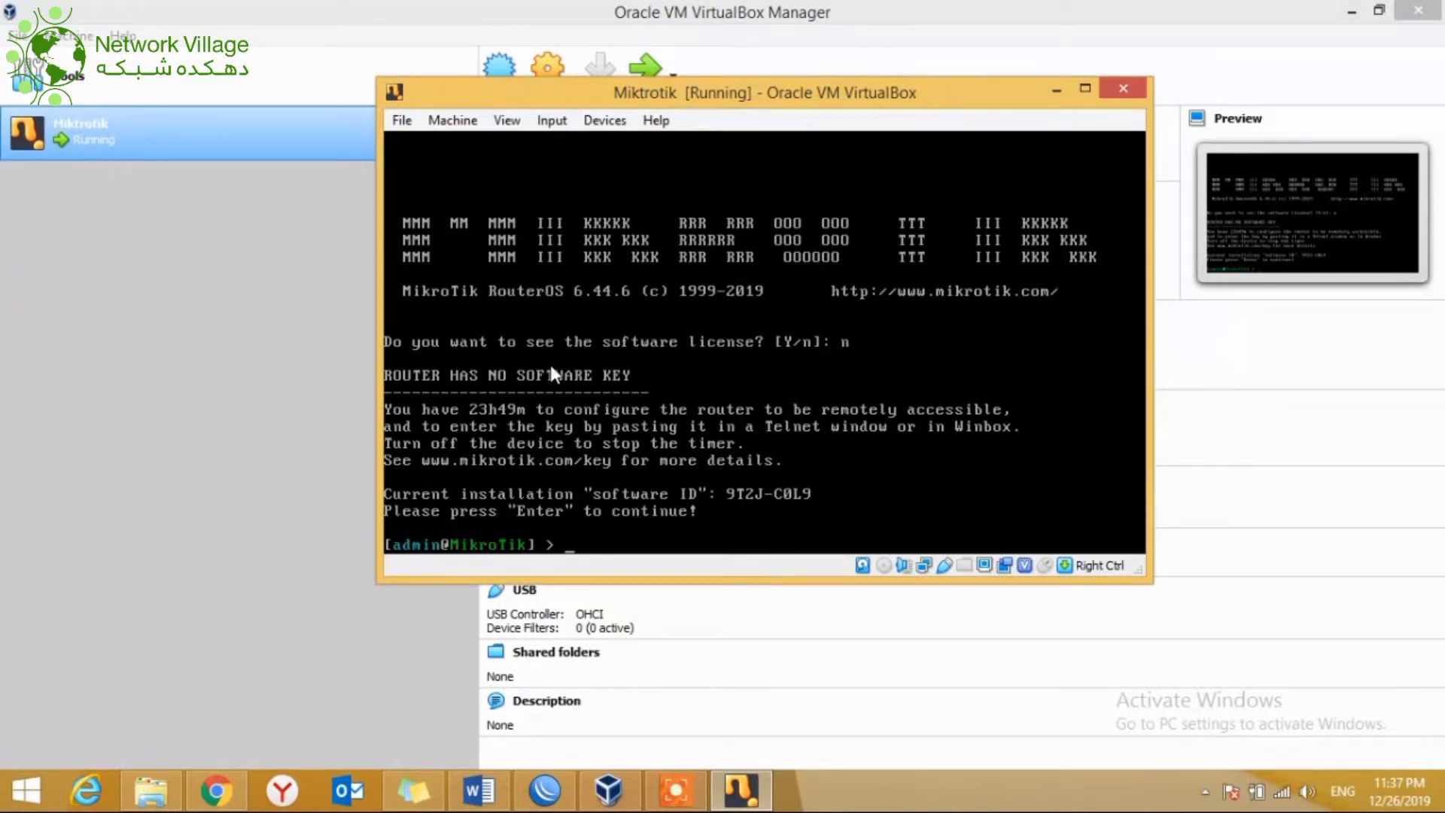
Step: Check the VM's network settings without changes, then send an ACPI shutdown
{"action": "left_click", "coordinate": [451, 123]}
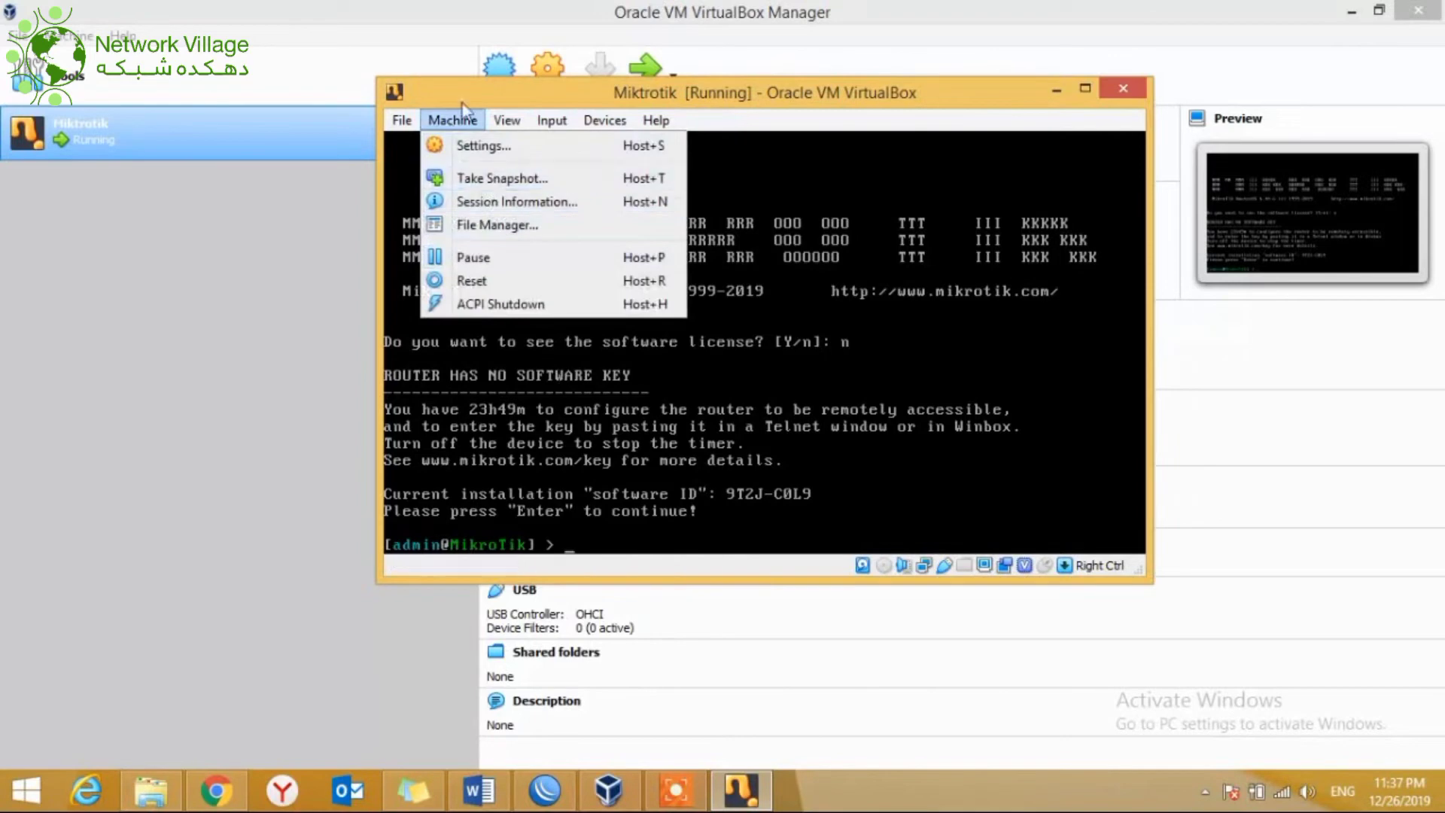
{"action": "left_click", "coordinate": [466, 149]}
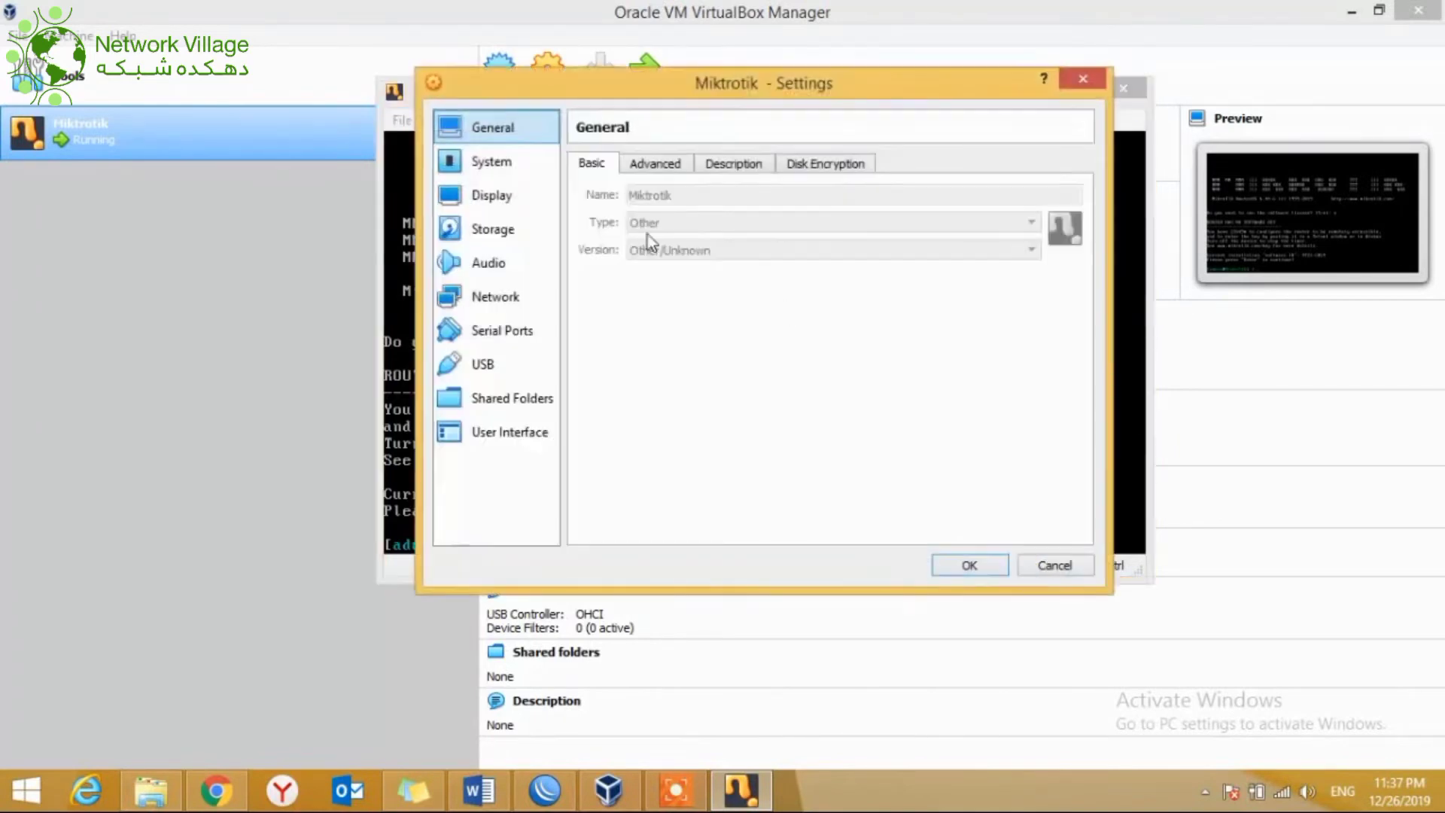
{"action": "left_click", "coordinate": [495, 297]}
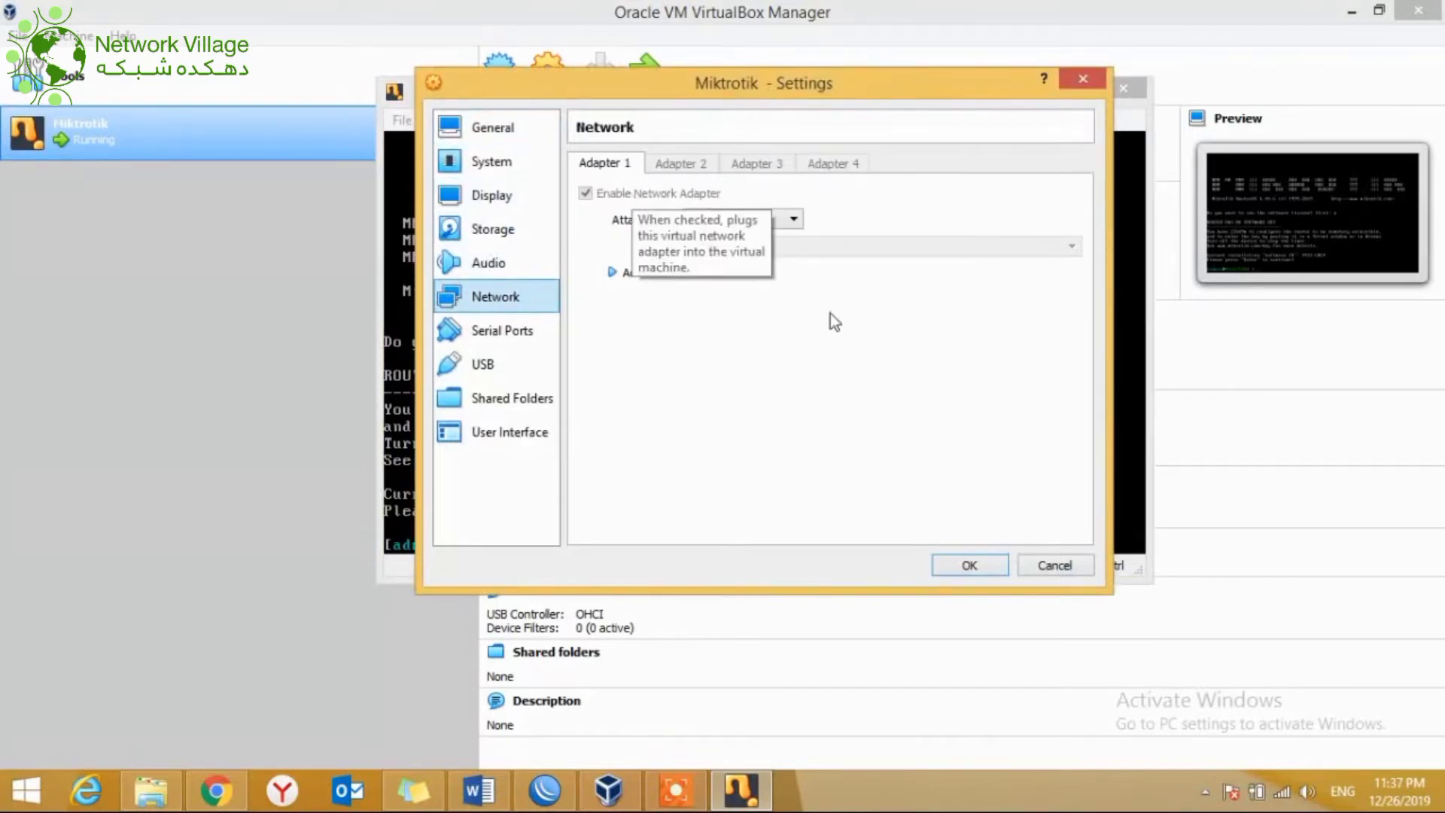
{"action": "left_click", "coordinate": [1032, 564]}
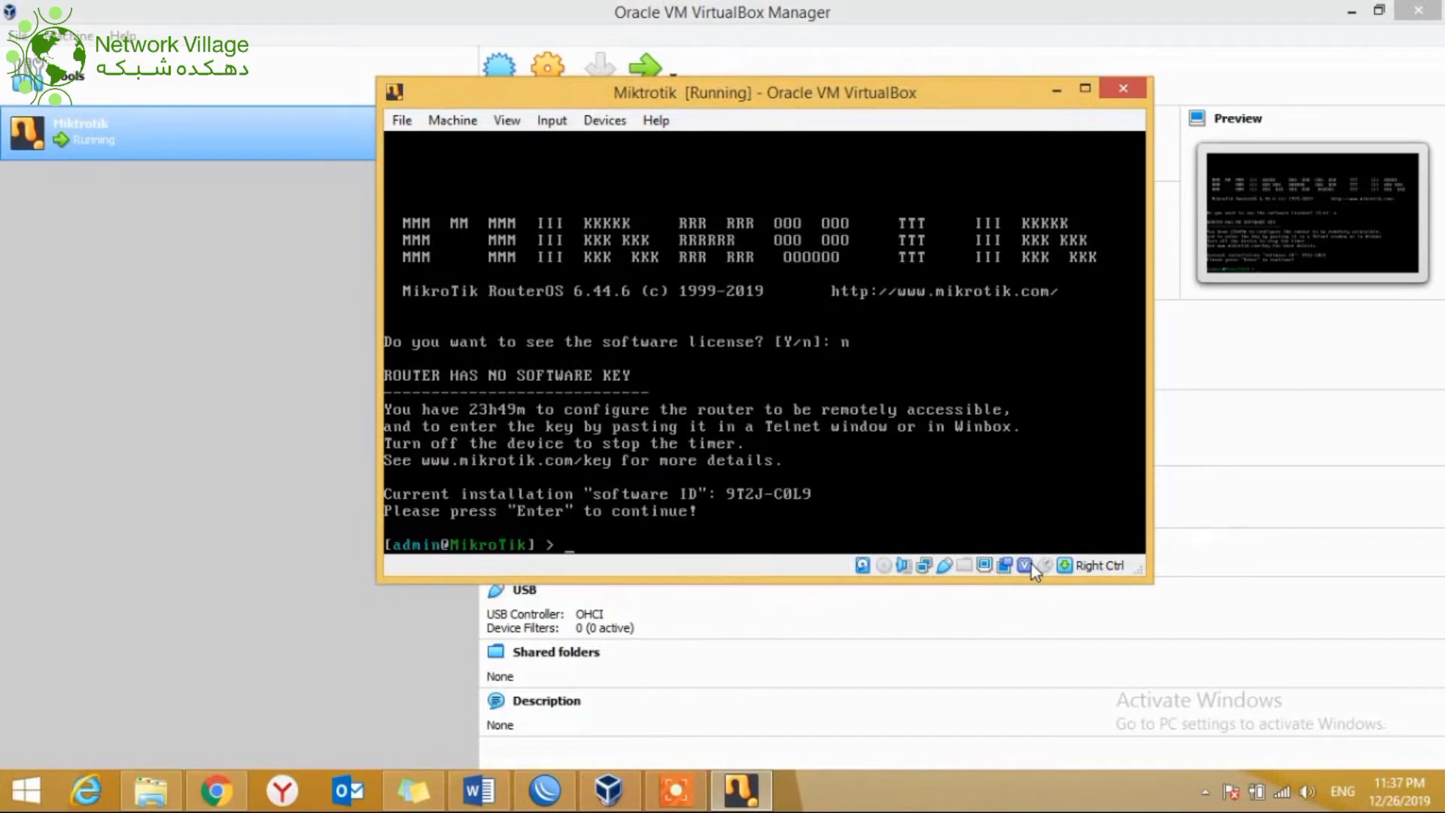
{"action": "left_click", "coordinate": [442, 122]}
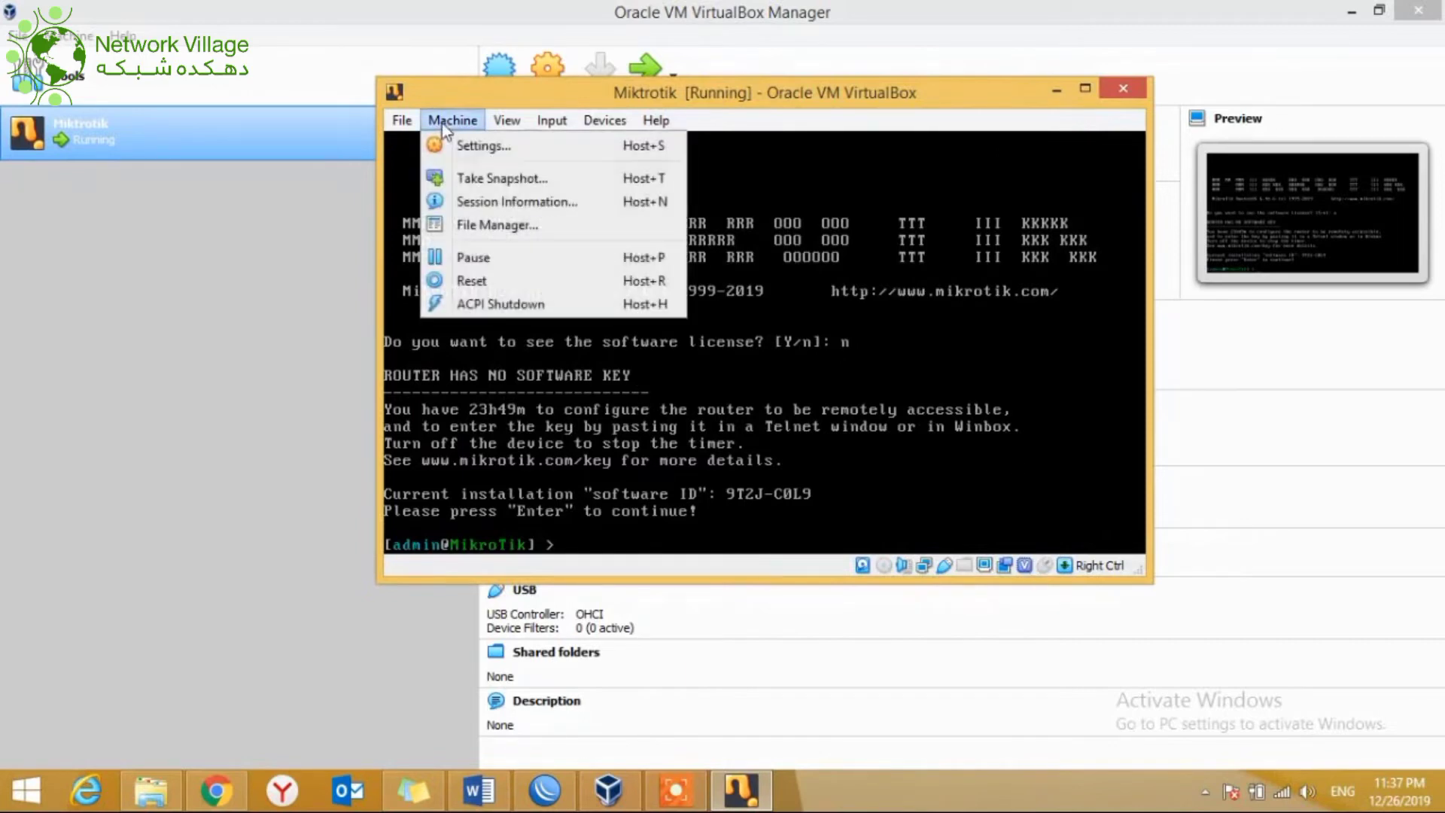
{"action": "left_click", "coordinate": [482, 303]}
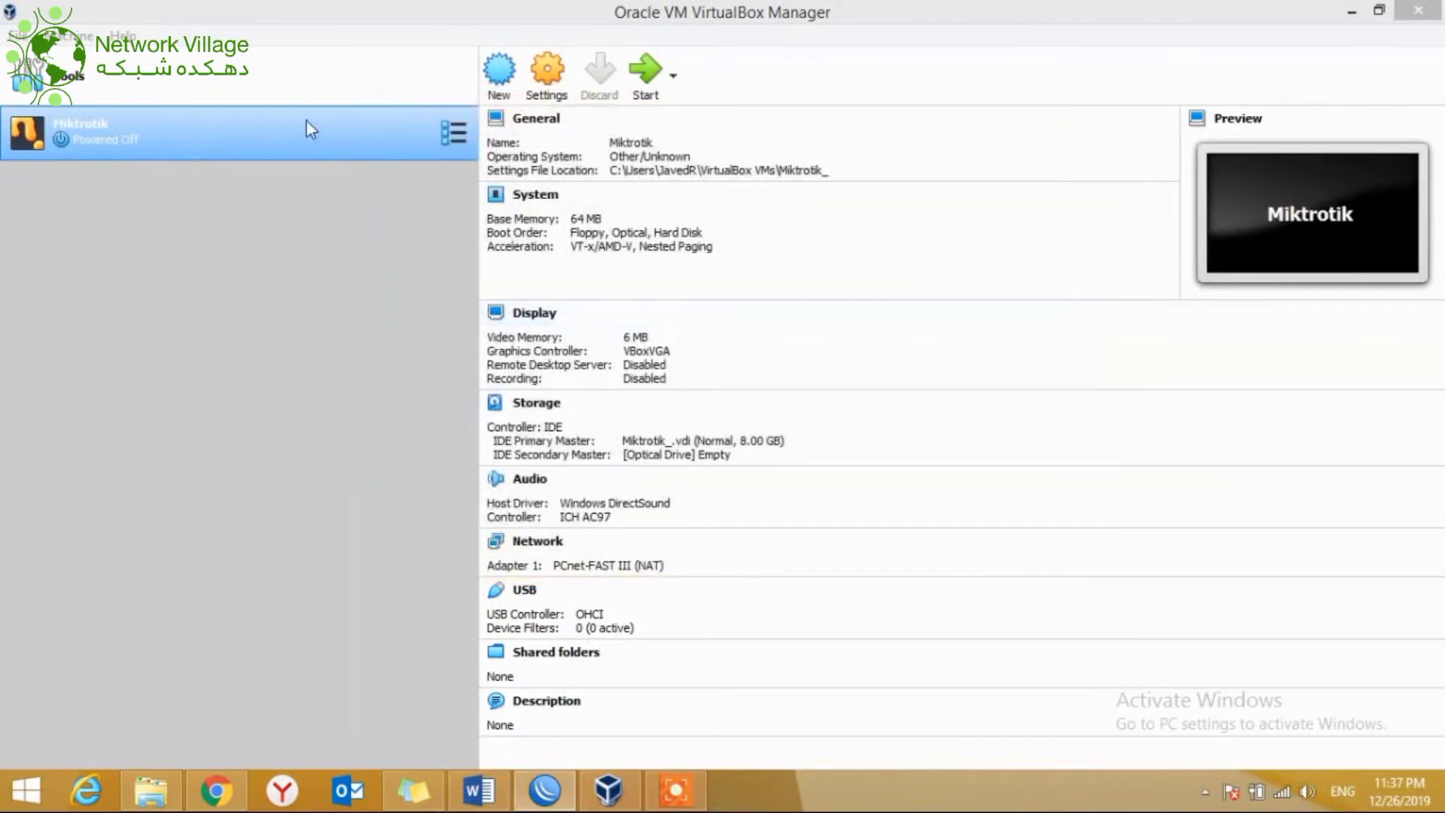
Step: Set Adapter 1 of Miktrotik to Bridged Adapter on the Intel wireless card
{"action": "left_click", "coordinate": [290, 98]}
{"action": "left_click", "coordinate": [146, 135]}
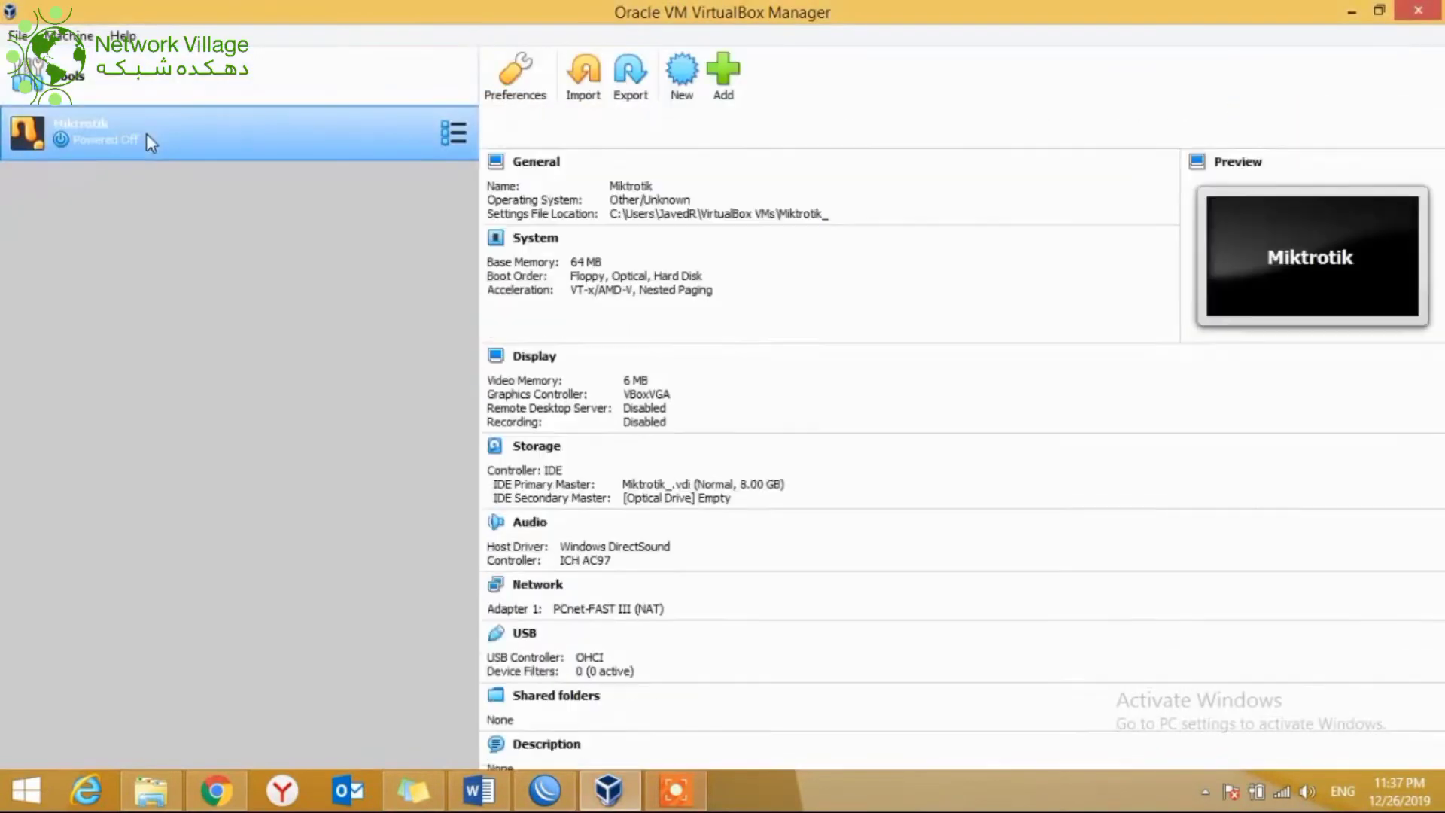
{"action": "left_click", "coordinate": [559, 83]}
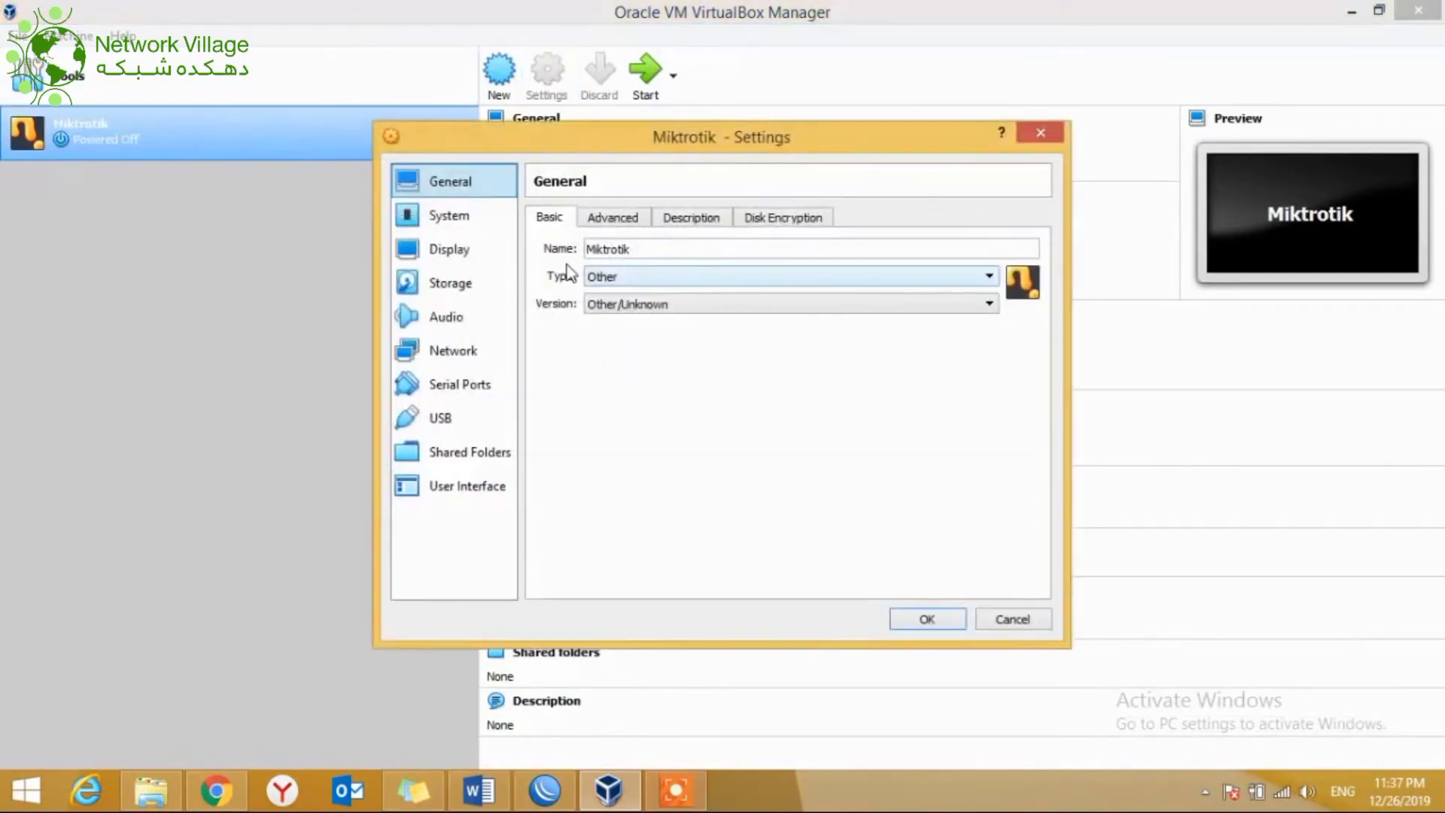
{"action": "left_click", "coordinate": [454, 353]}
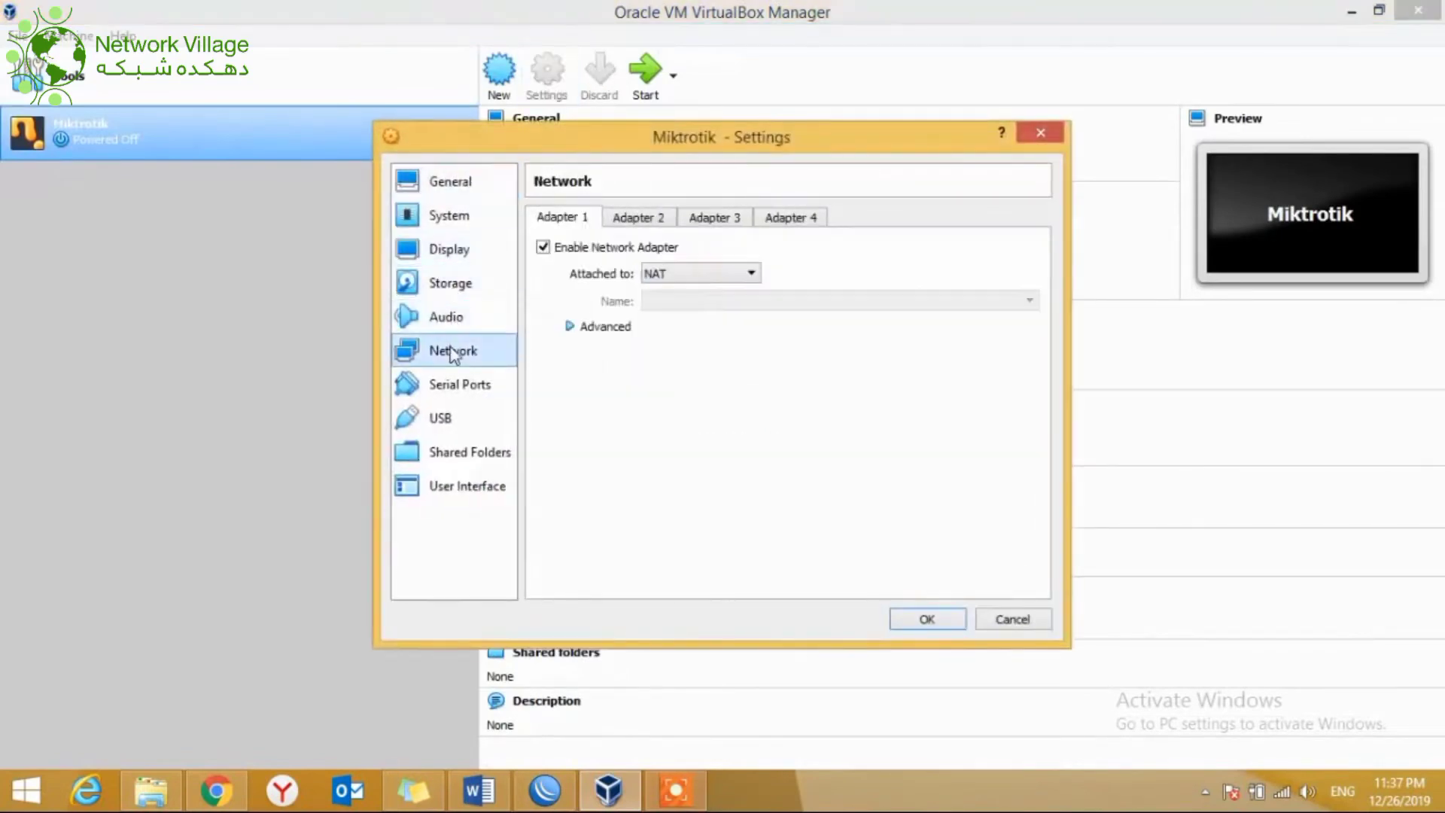
{"action": "left_click", "coordinate": [749, 273]}
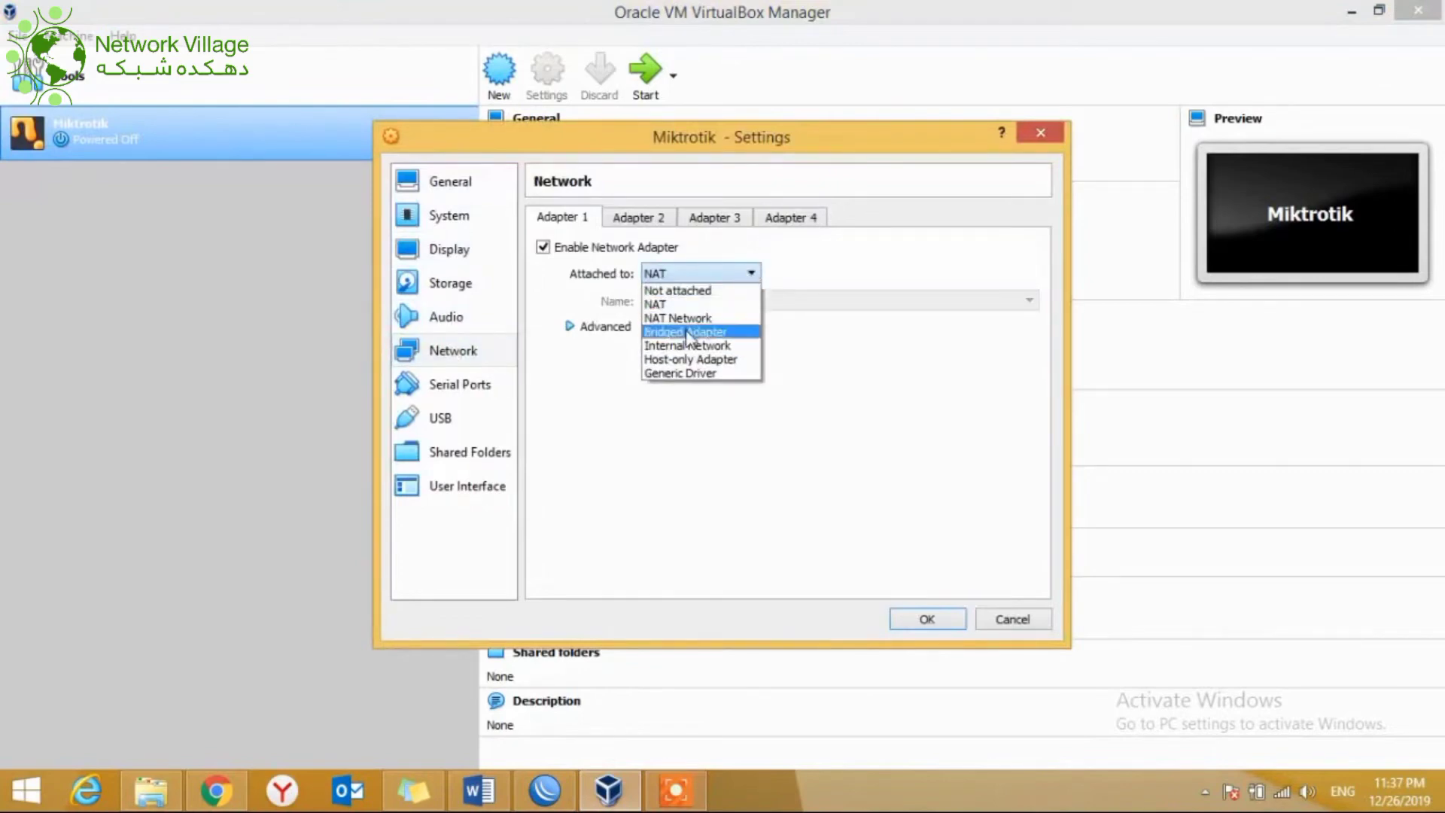
{"action": "left_click", "coordinate": [688, 333]}
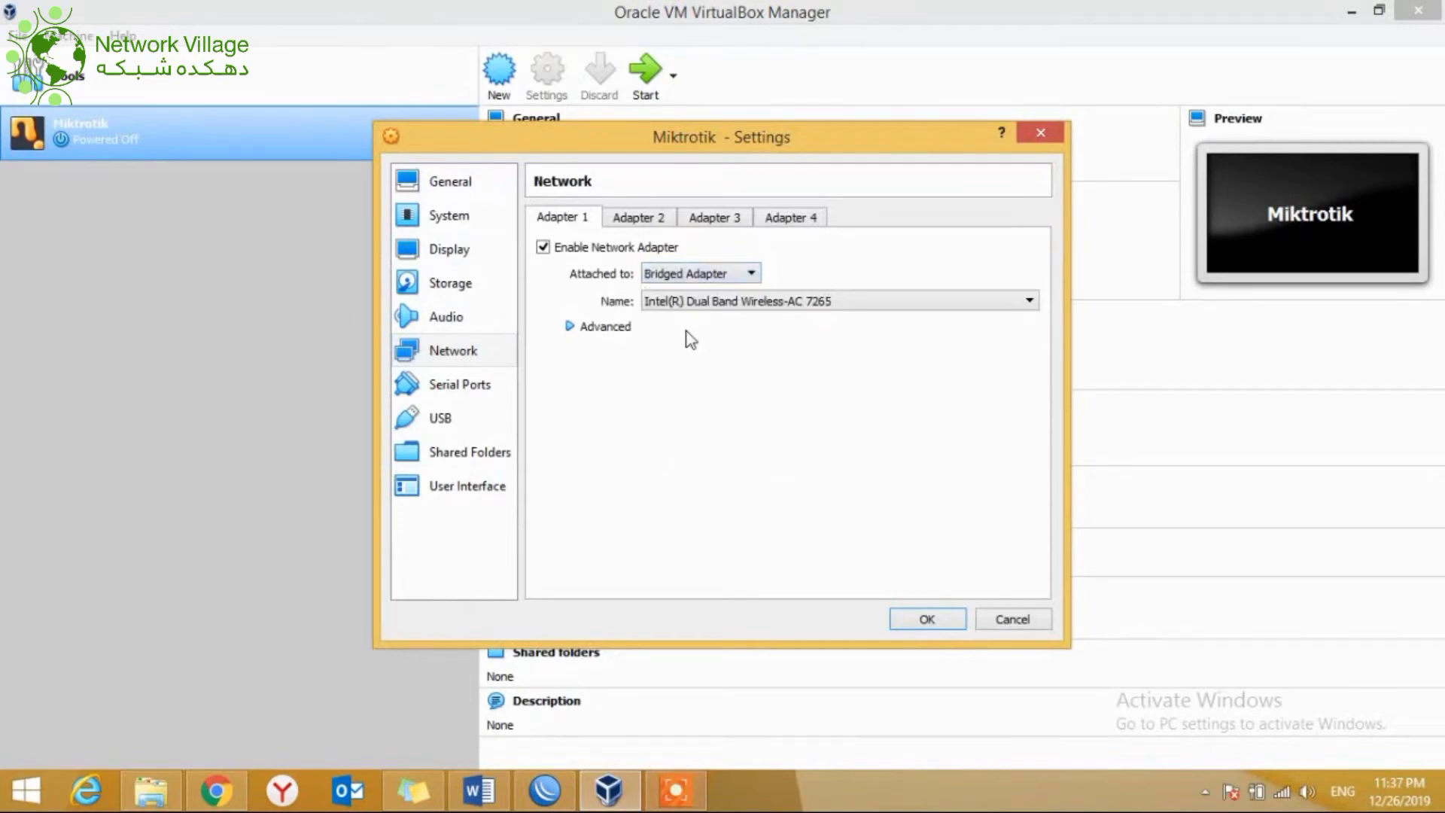
{"action": "left_click", "coordinate": [751, 304]}
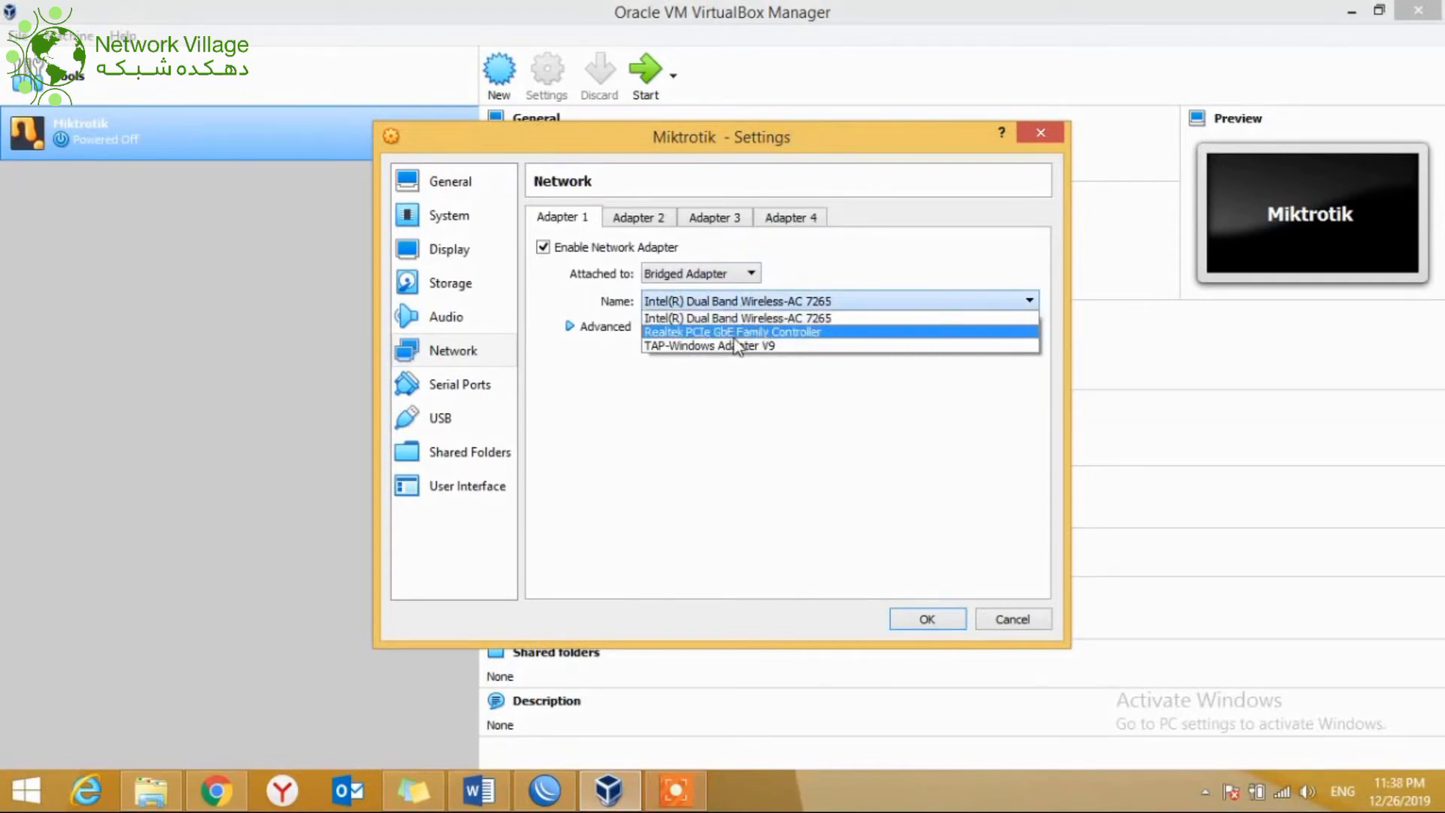
{"action": "left_click", "coordinate": [716, 322]}
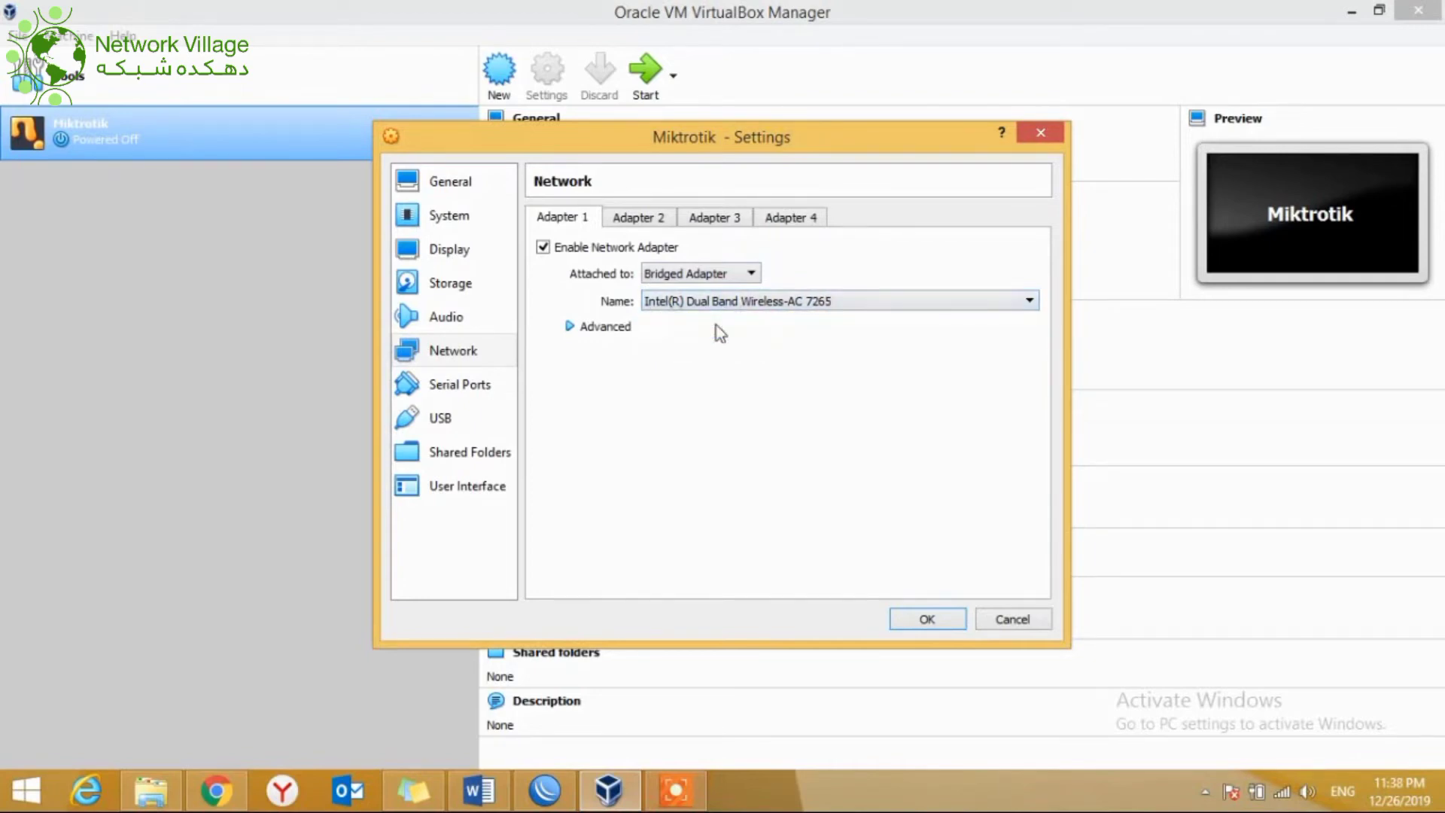
Step: Enable Adapter 2 and attach it as a Host-only Adapter
{"action": "left_click", "coordinate": [640, 218]}
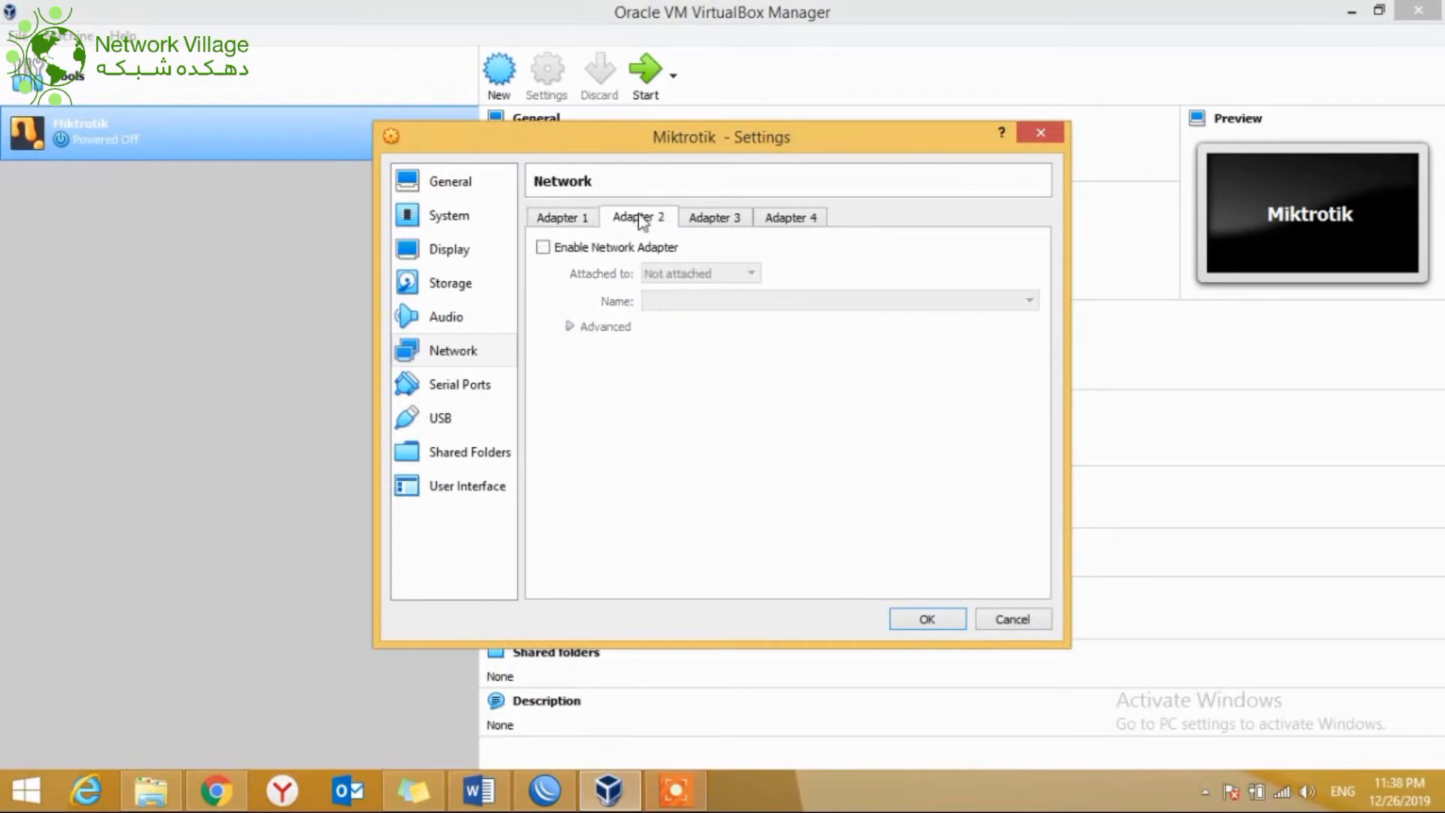
{"action": "left_click", "coordinate": [543, 248]}
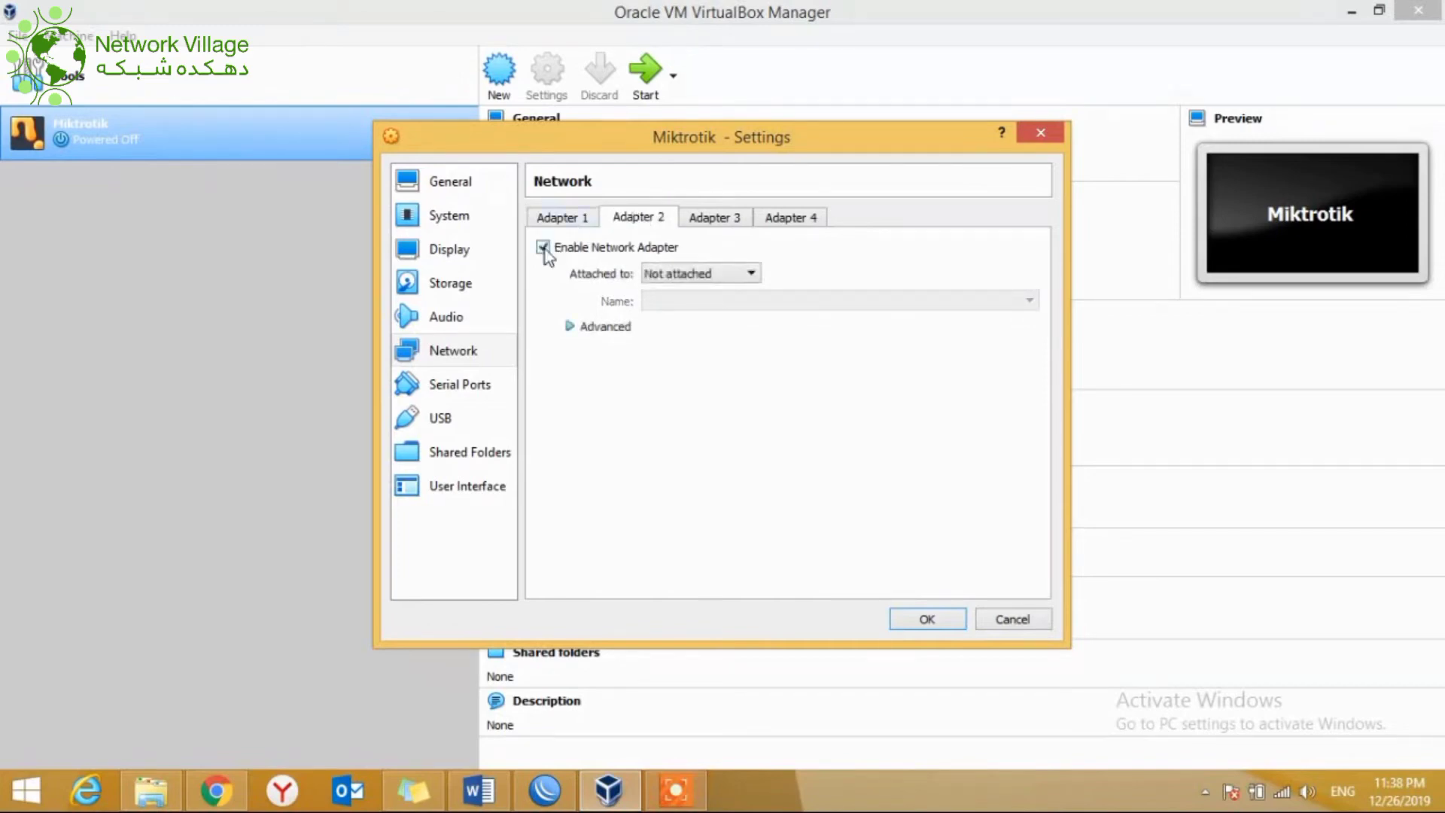
{"action": "left_click", "coordinate": [751, 275]}
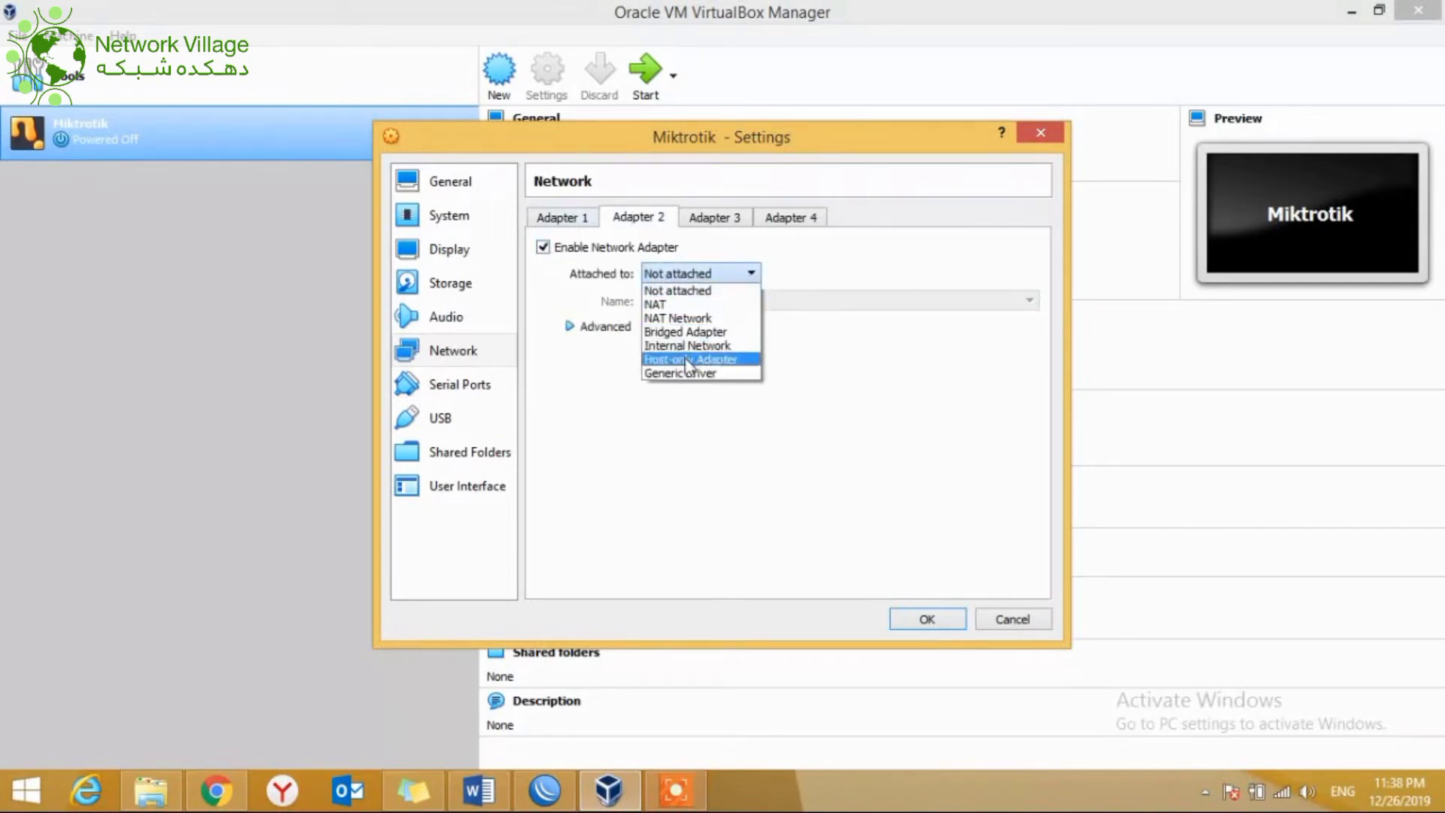
{"action": "left_click", "coordinate": [689, 360]}
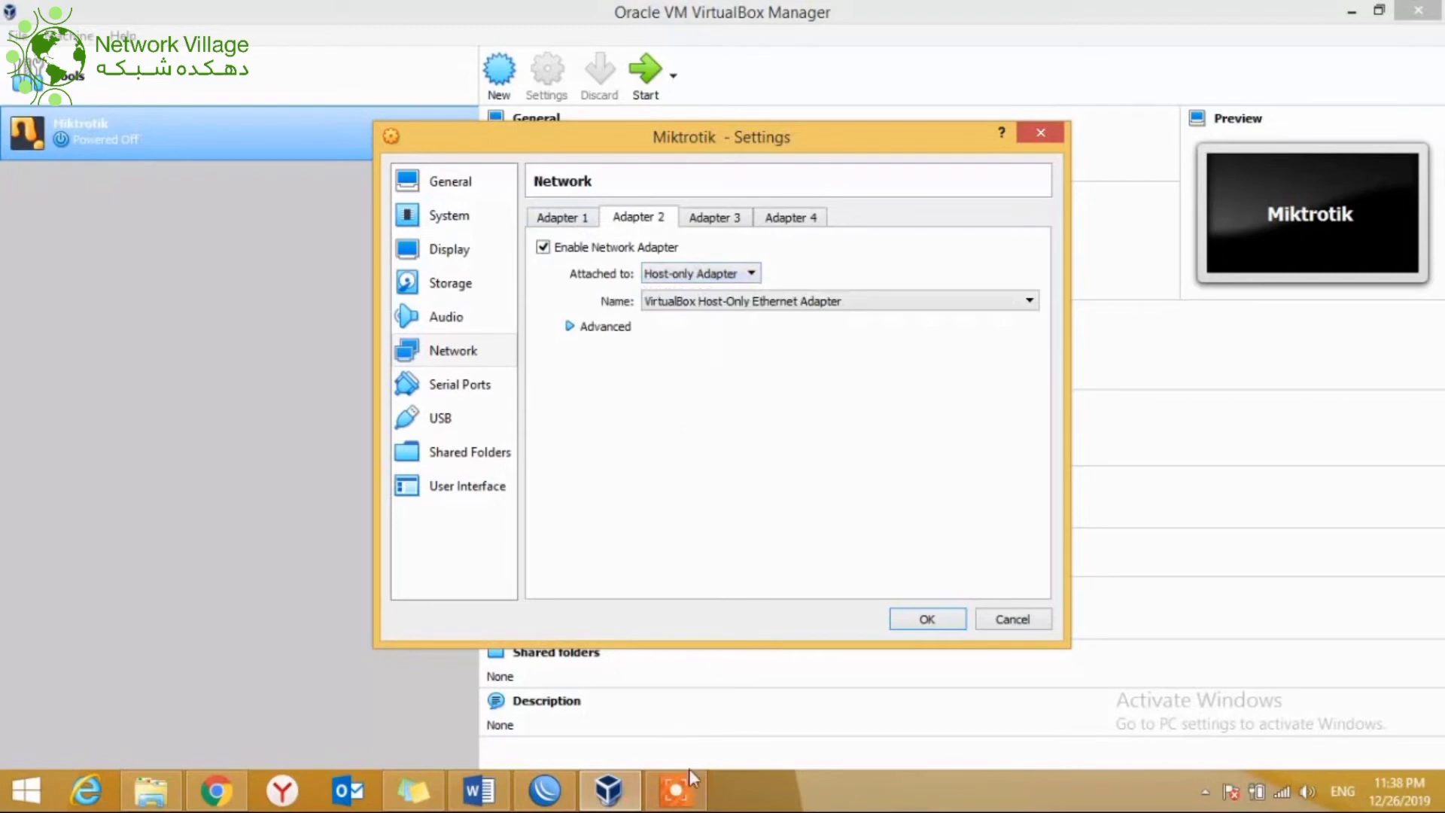
{"action": "right_click", "coordinate": [1282, 792]}
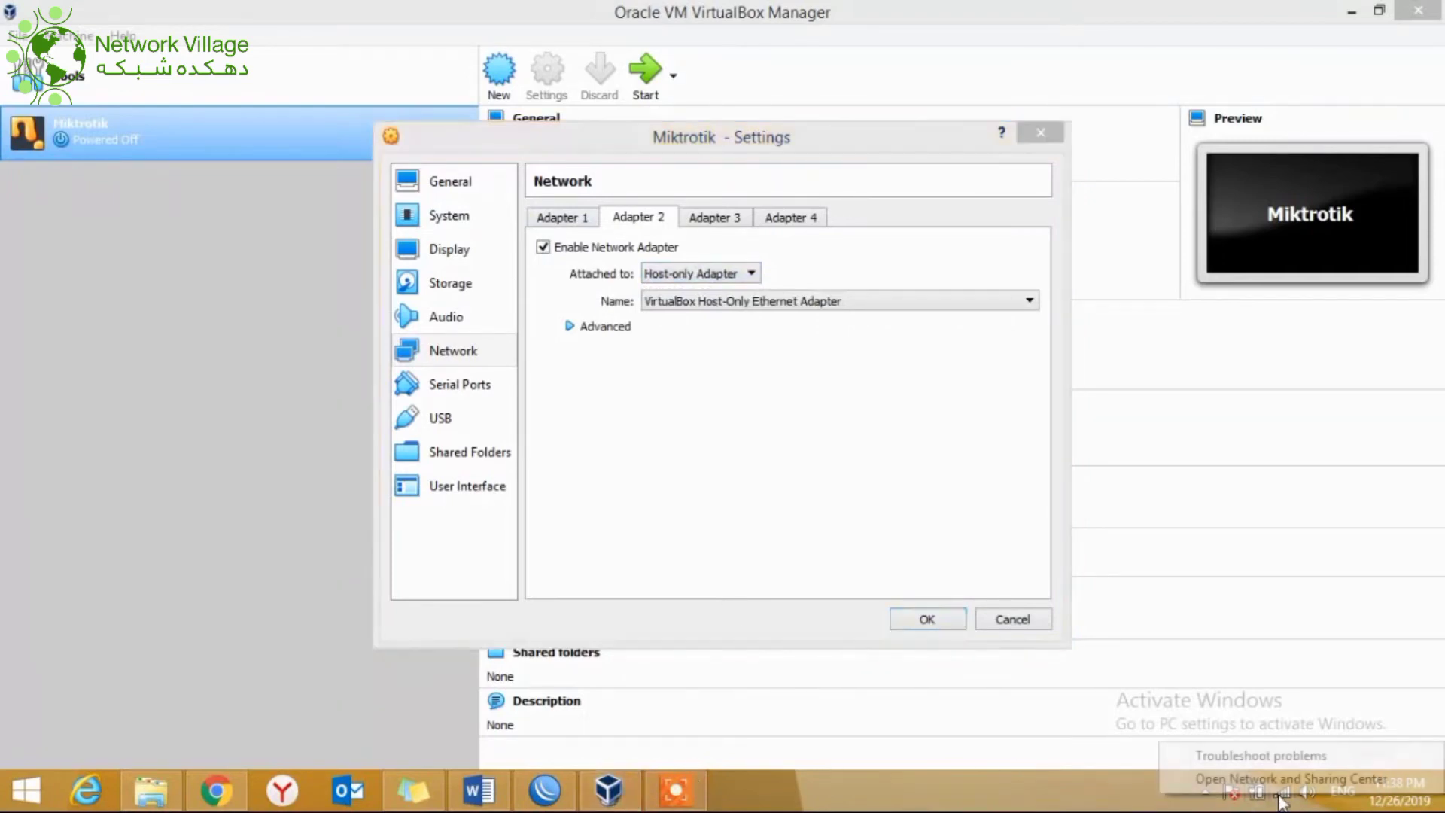
{"action": "left_click", "coordinate": [1282, 785]}
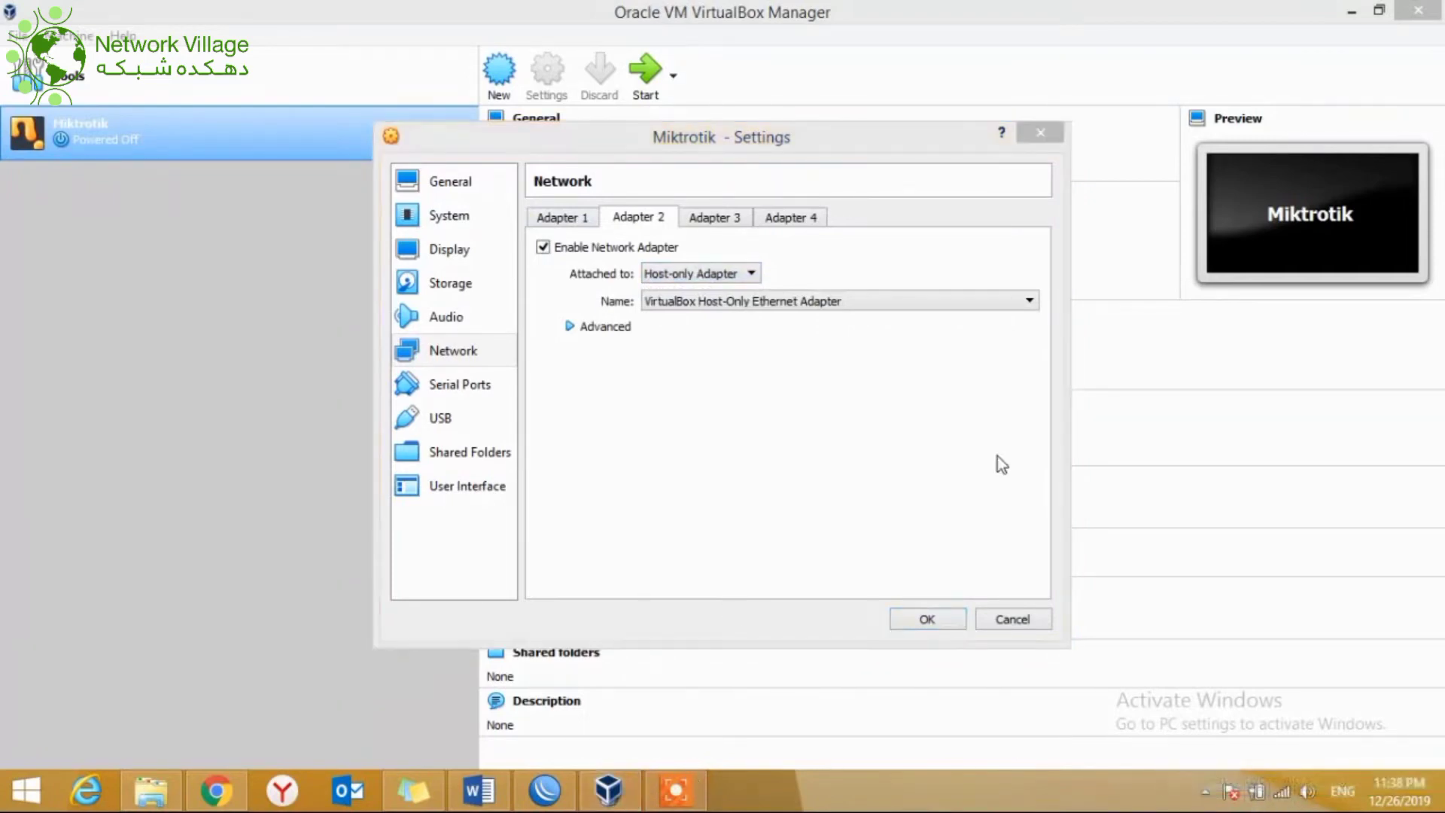
{"action": "left_click", "coordinate": [1282, 792]}
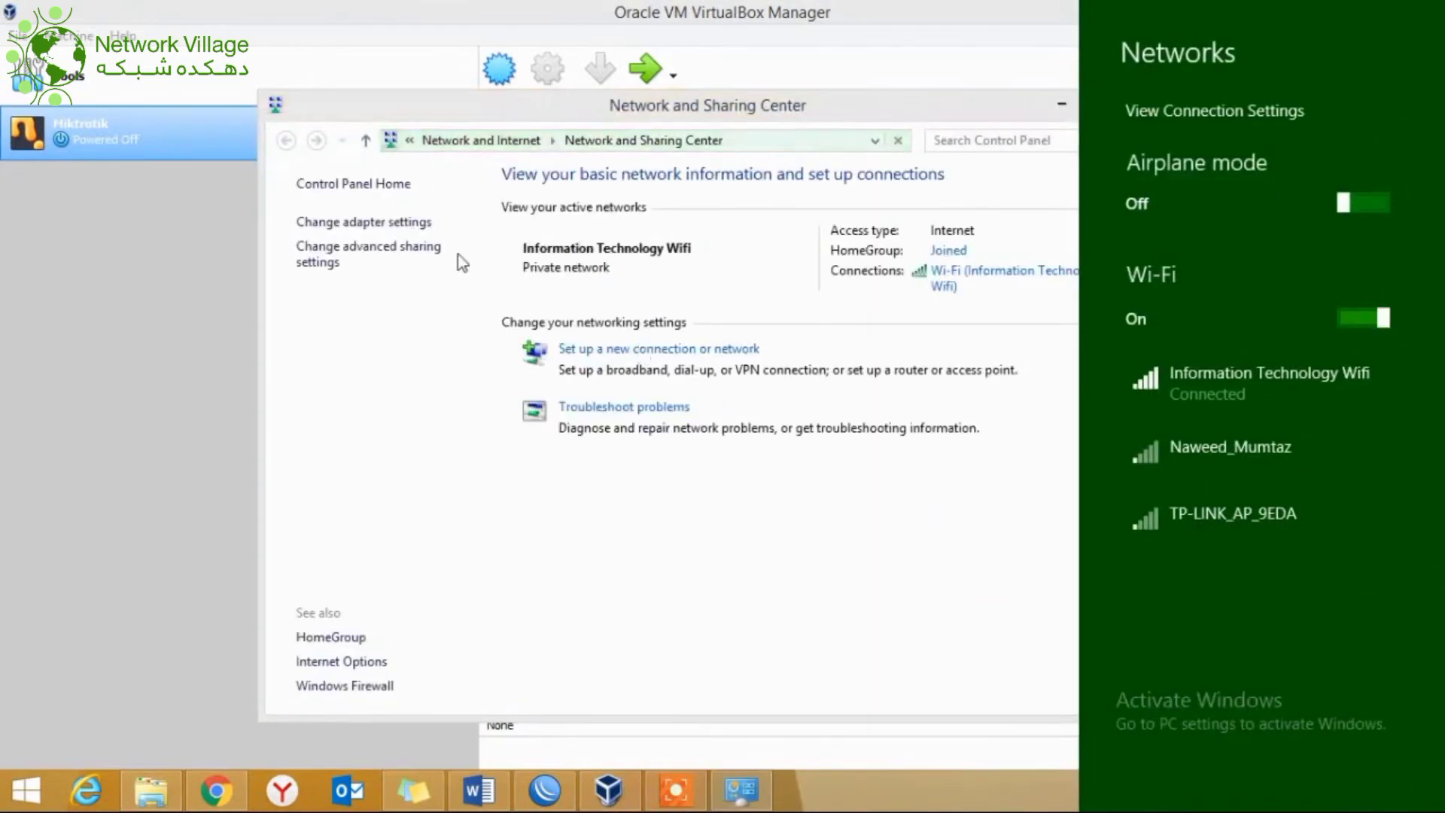
{"action": "left_click", "coordinate": [390, 228]}
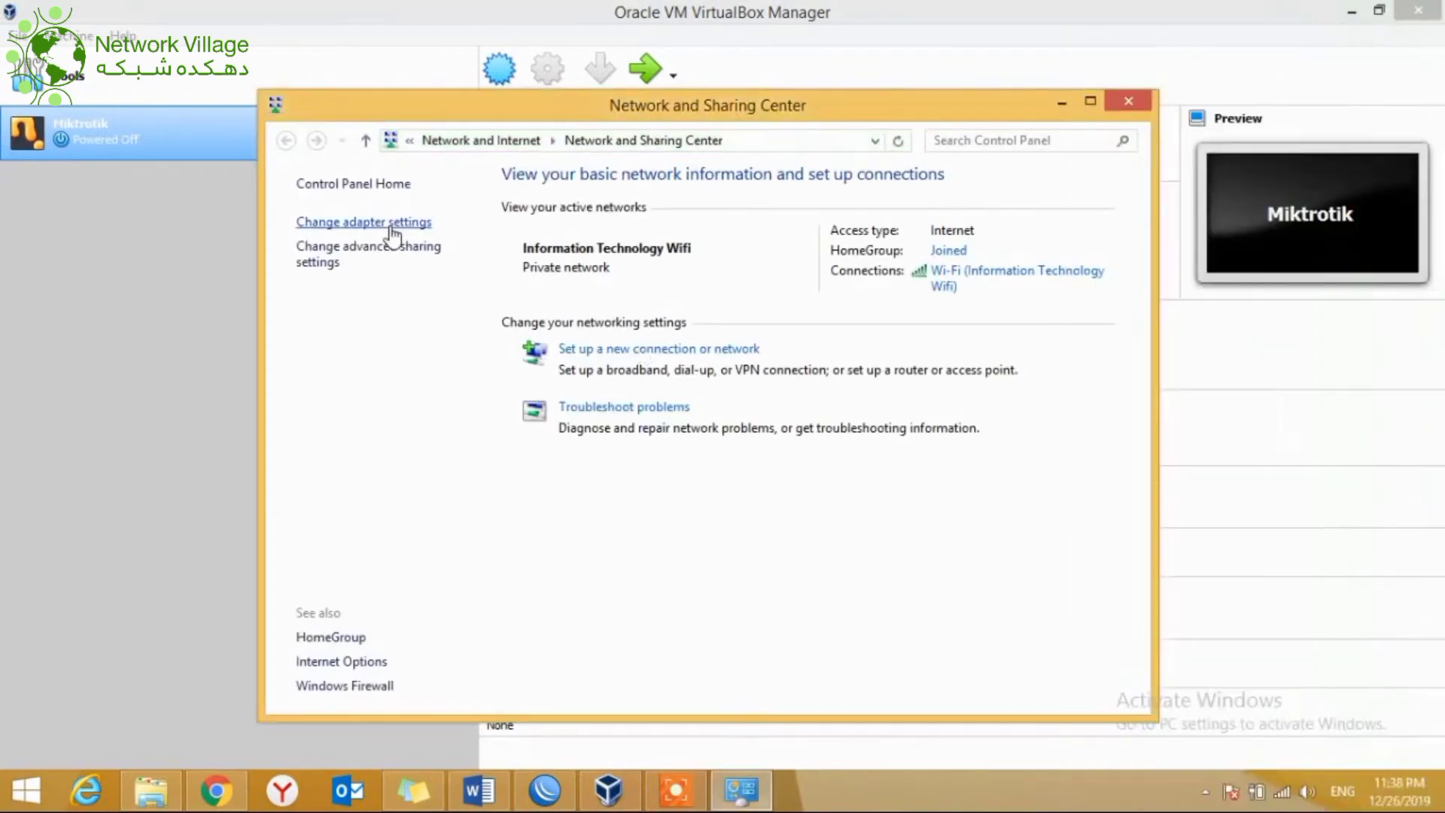
{"action": "left_click", "coordinate": [390, 228]}
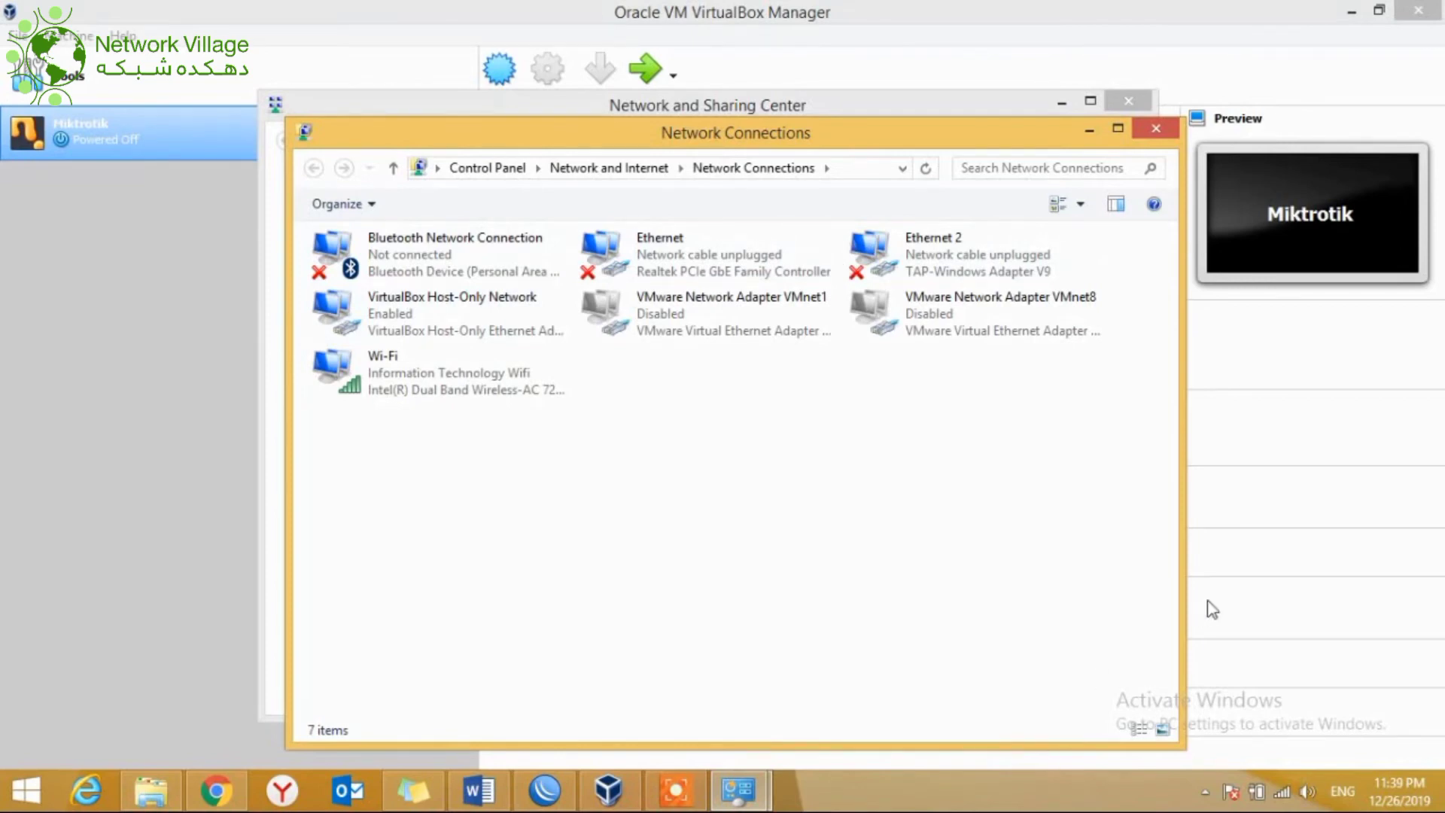
{"action": "left_click", "coordinate": [1152, 131]}
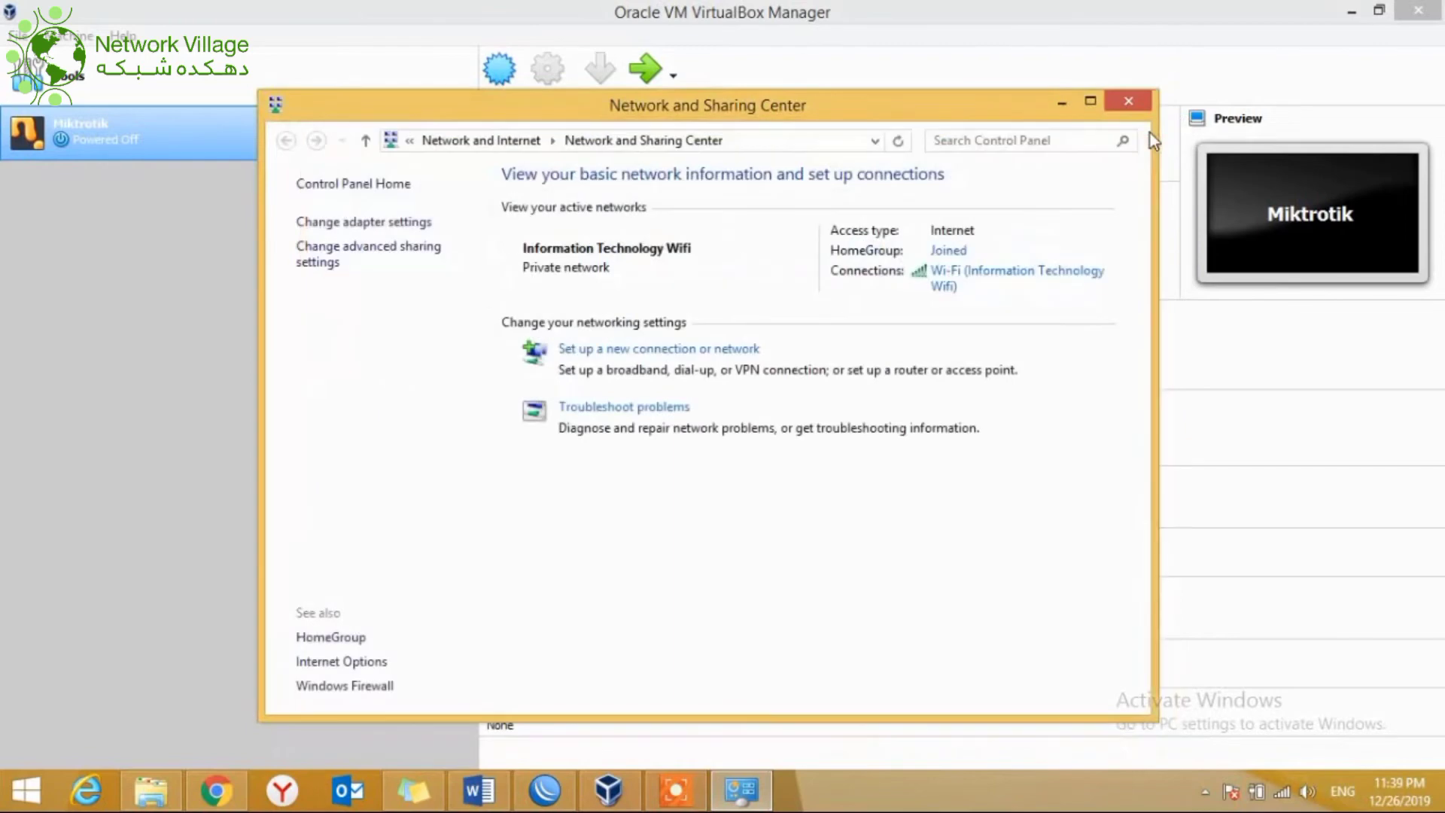
{"action": "left_click", "coordinate": [1117, 98]}
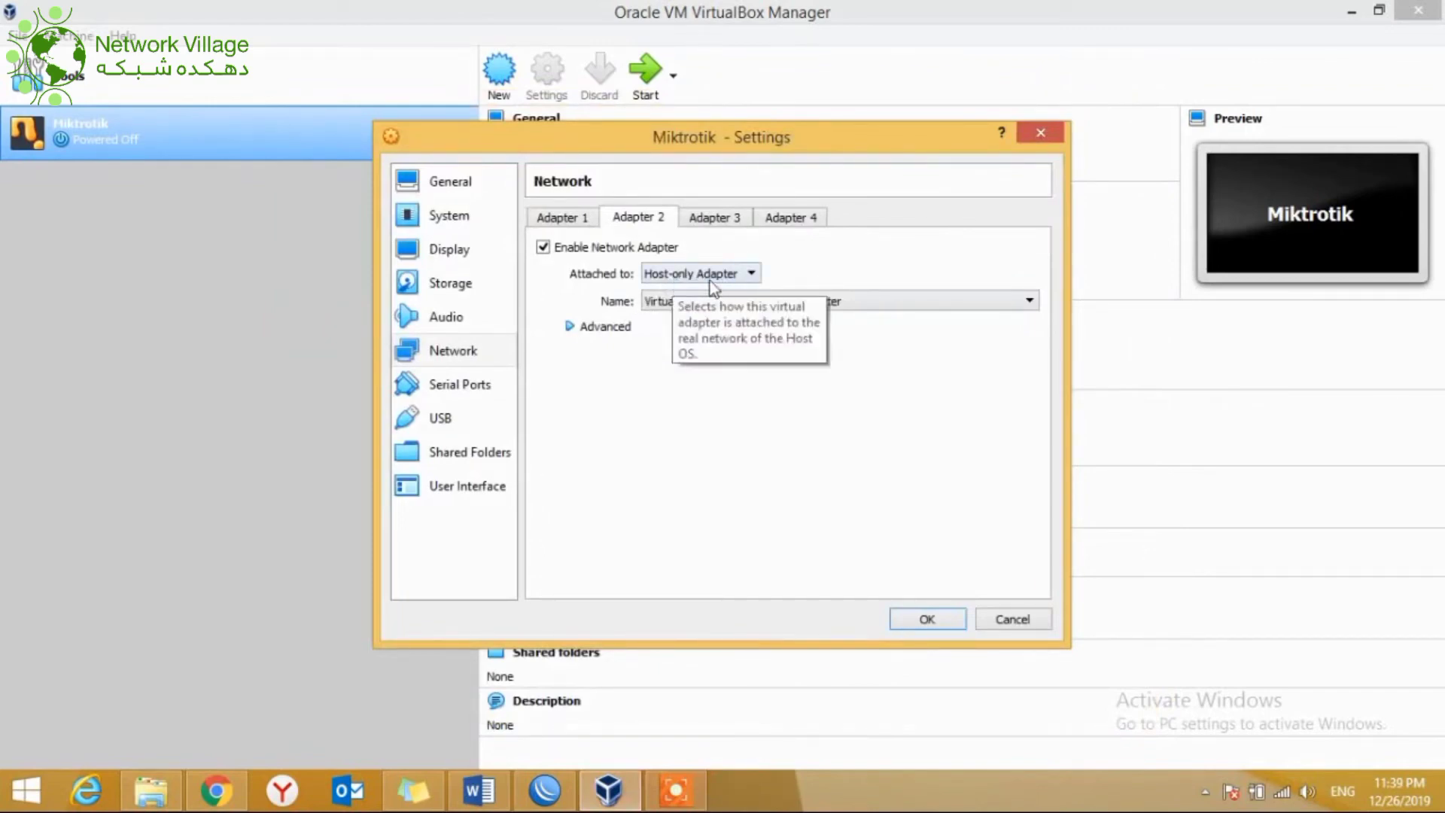
Step: Save the bridged and host-only adapter settings, boot the Miktrotik VM, and launch WinBox
{"action": "left_click", "coordinate": [914, 621]}
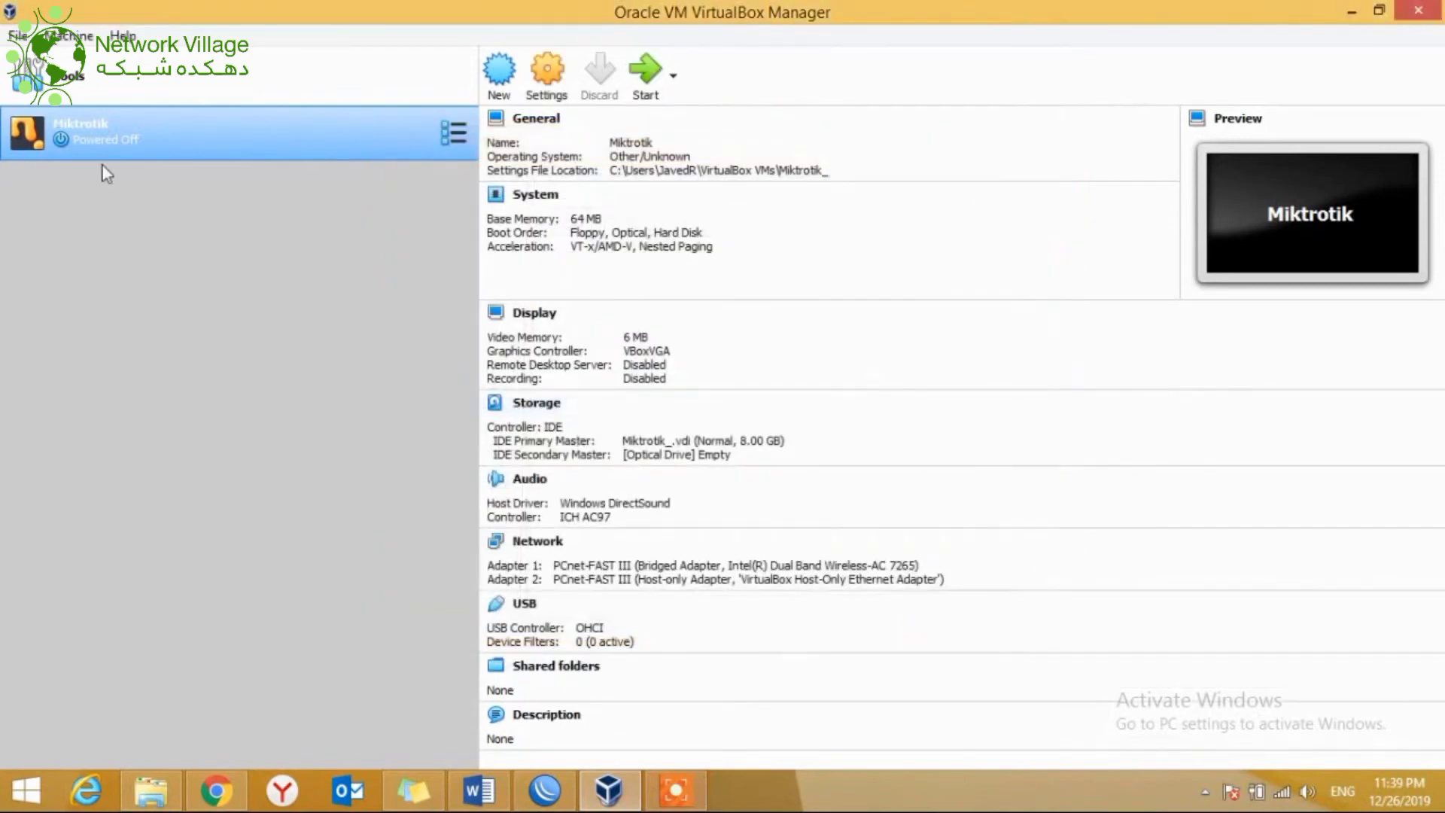
{"action": "double_click", "coordinate": [60, 145]}
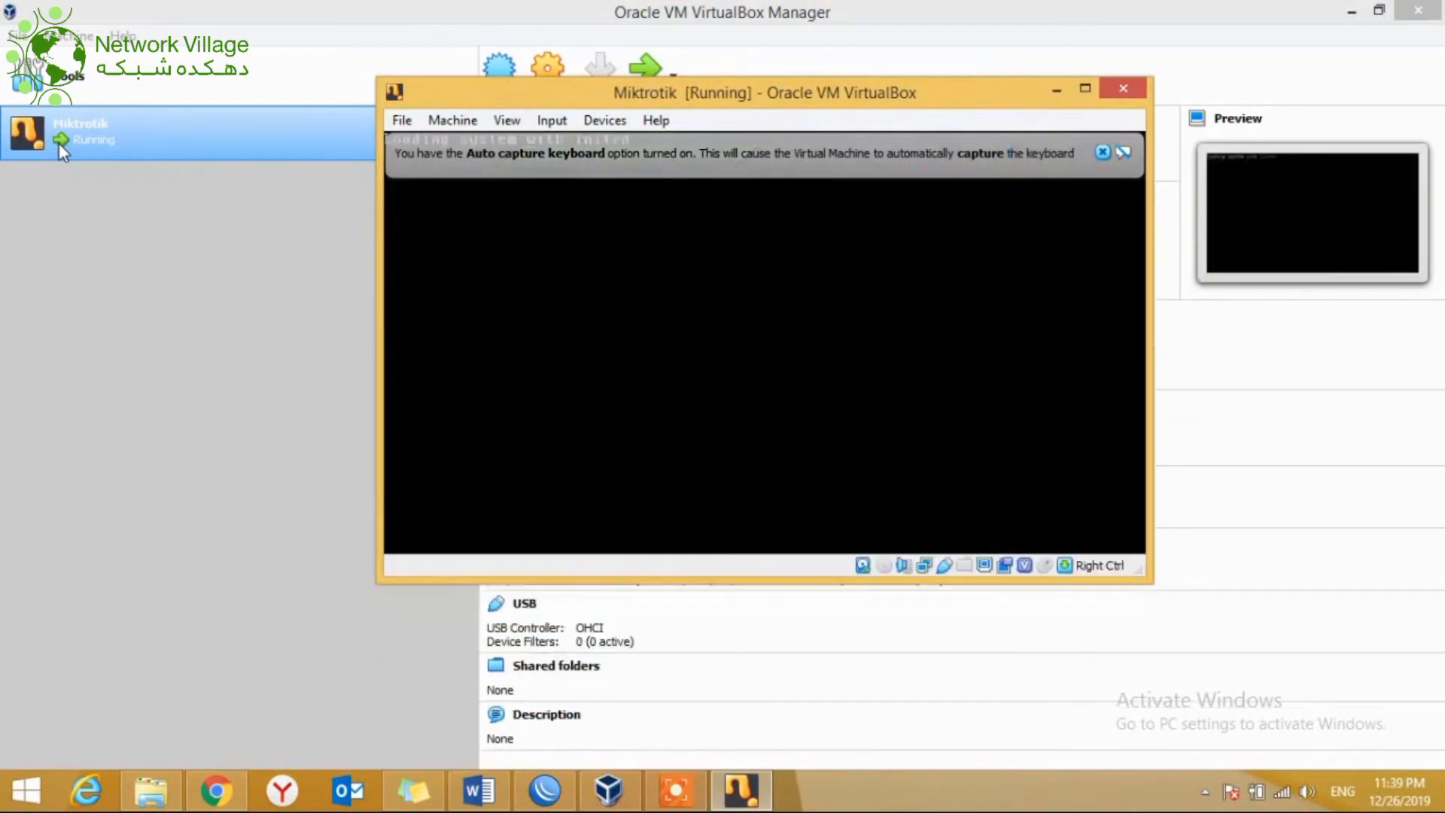
{"action": "left_click", "coordinate": [1103, 153]}
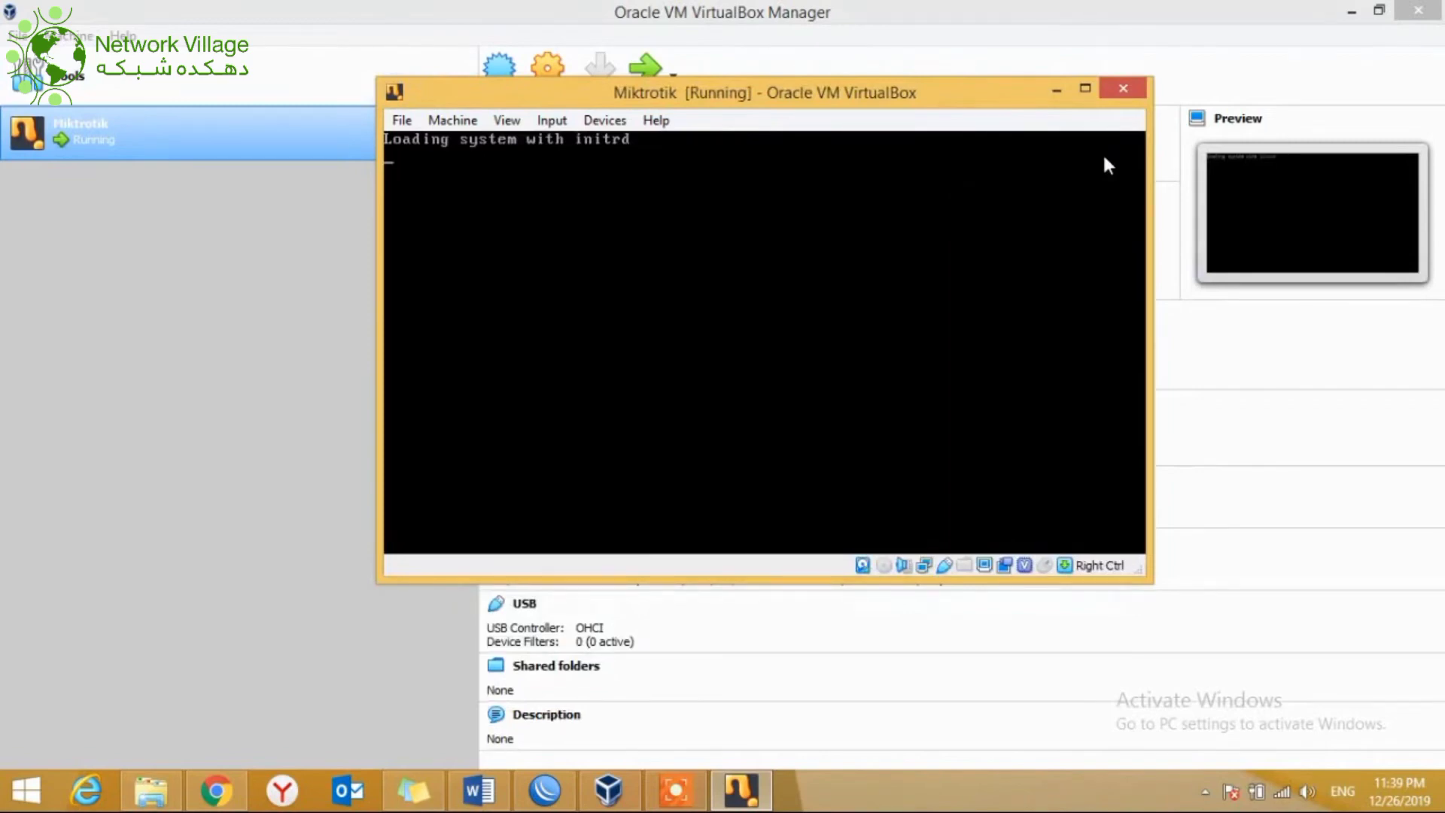
{"action": "left_click", "coordinate": [541, 800]}
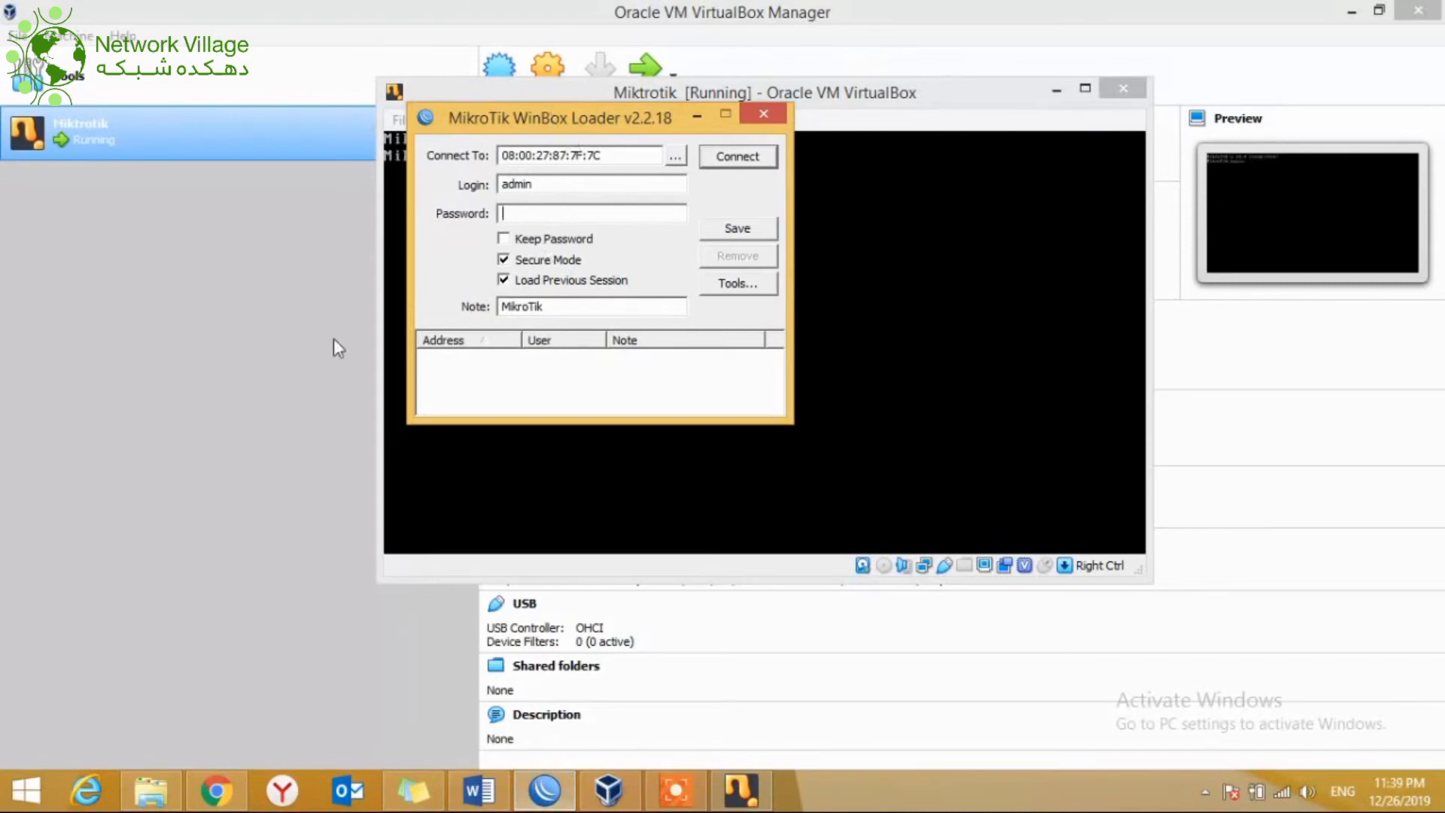
Step: Connect WinBox to router MAC 08:00:27:E6:22:CB, chosen from the discovered router list
{"action": "left_click_drag", "start_coordinate": [520, 124], "coordinate": [772, 248]}
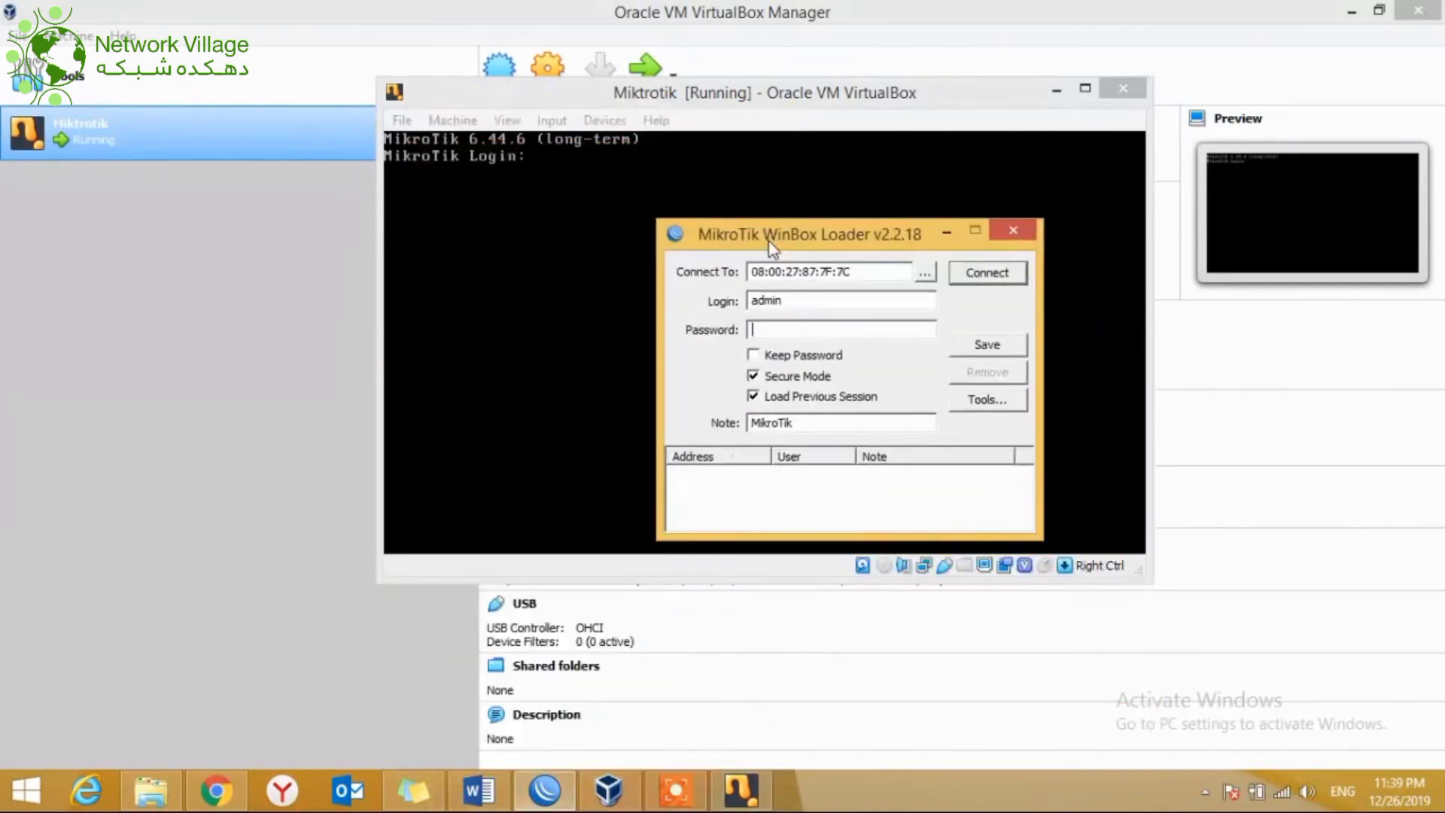
{"action": "left_click", "coordinate": [925, 273]}
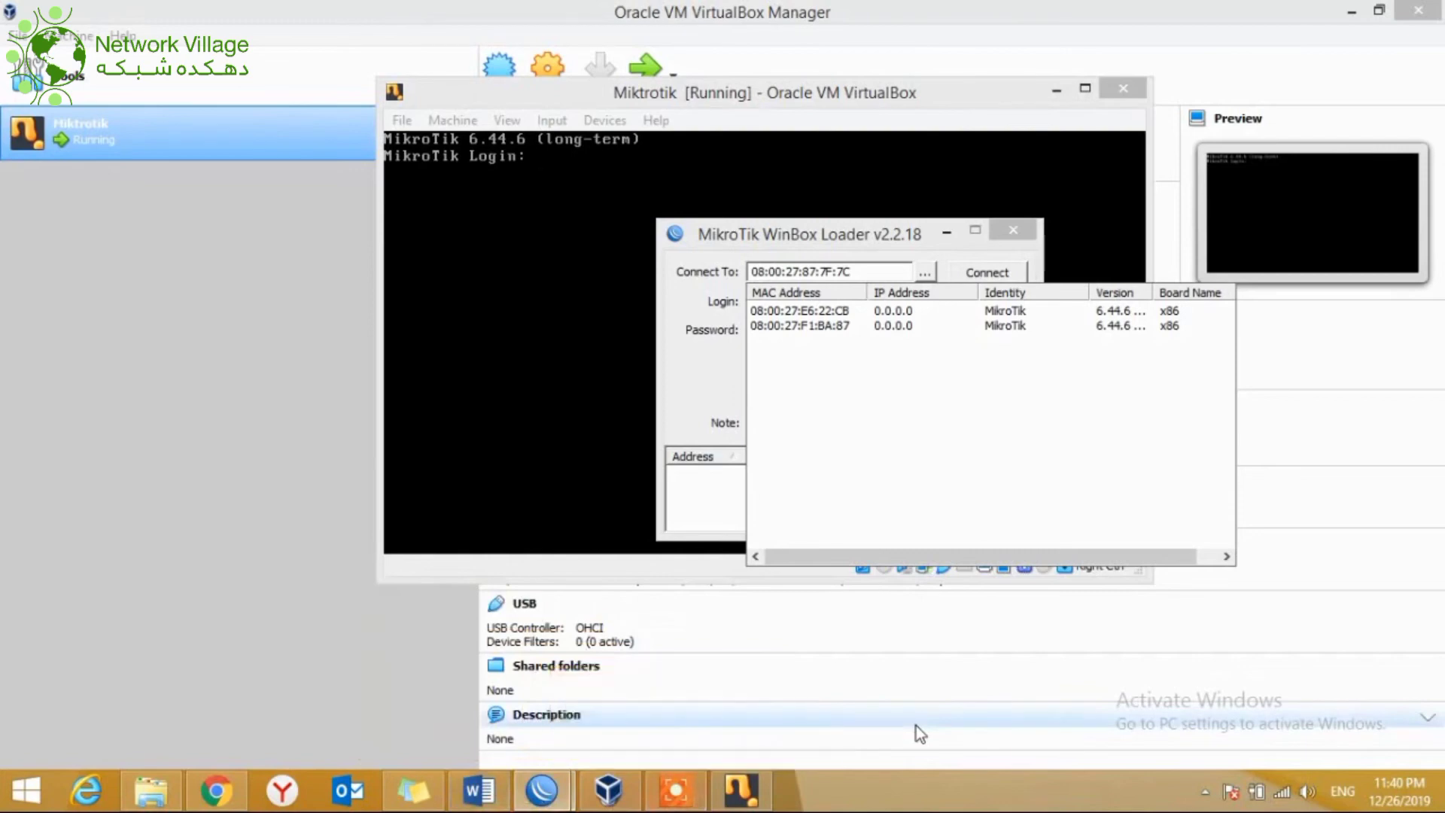
{"action": "left_click", "coordinate": [809, 315]}
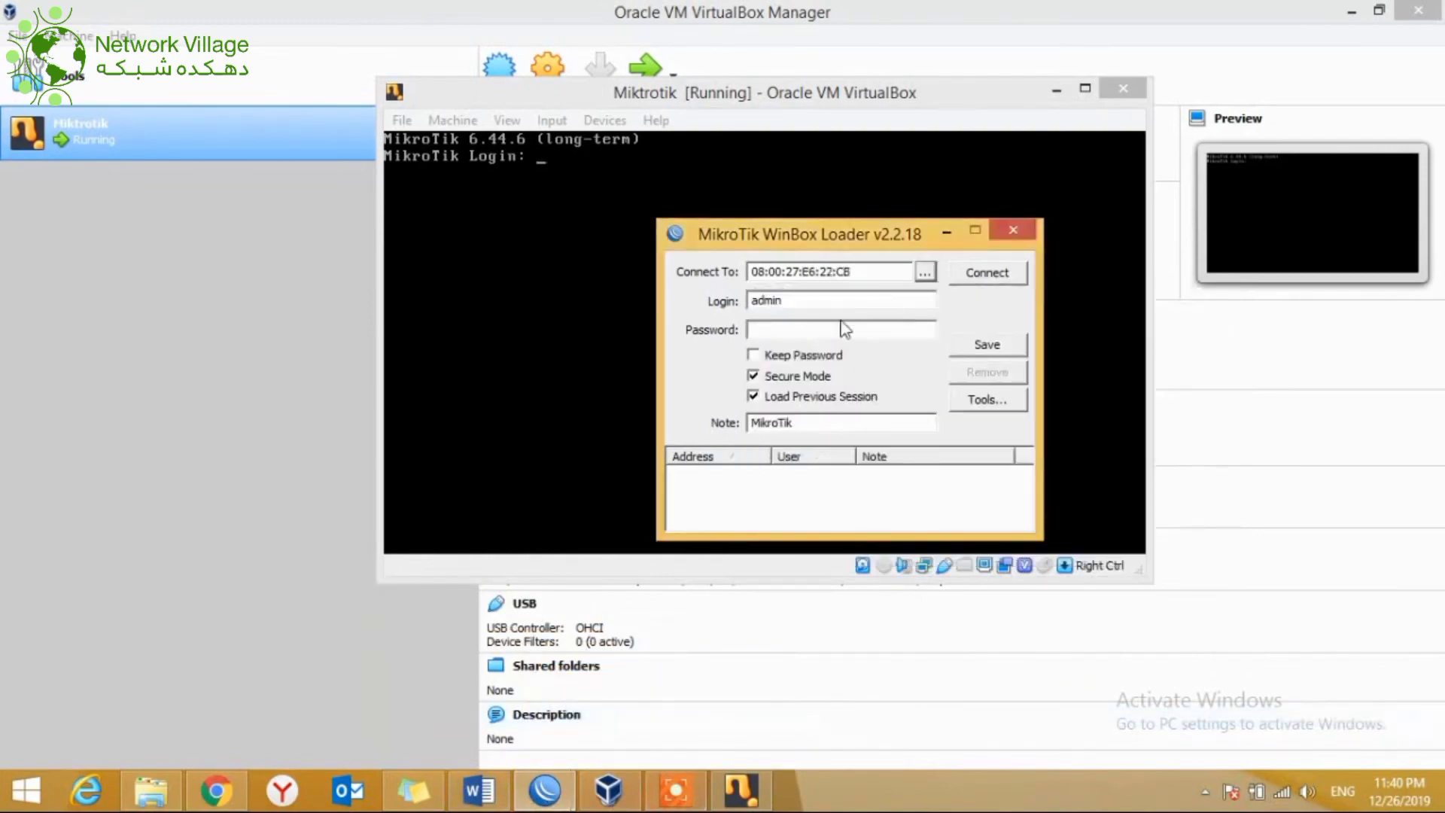
{"action": "left_click", "coordinate": [980, 283]}
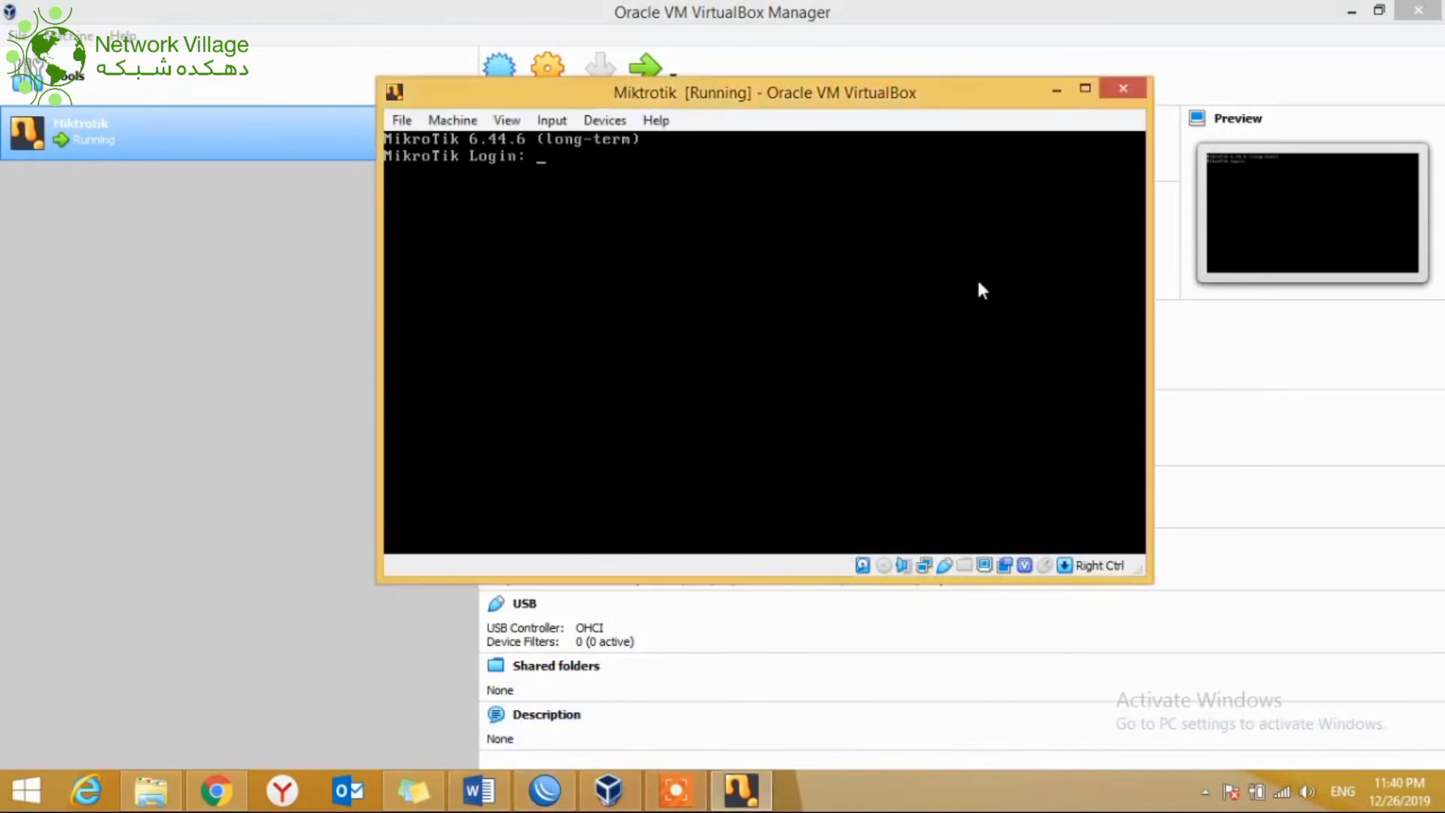